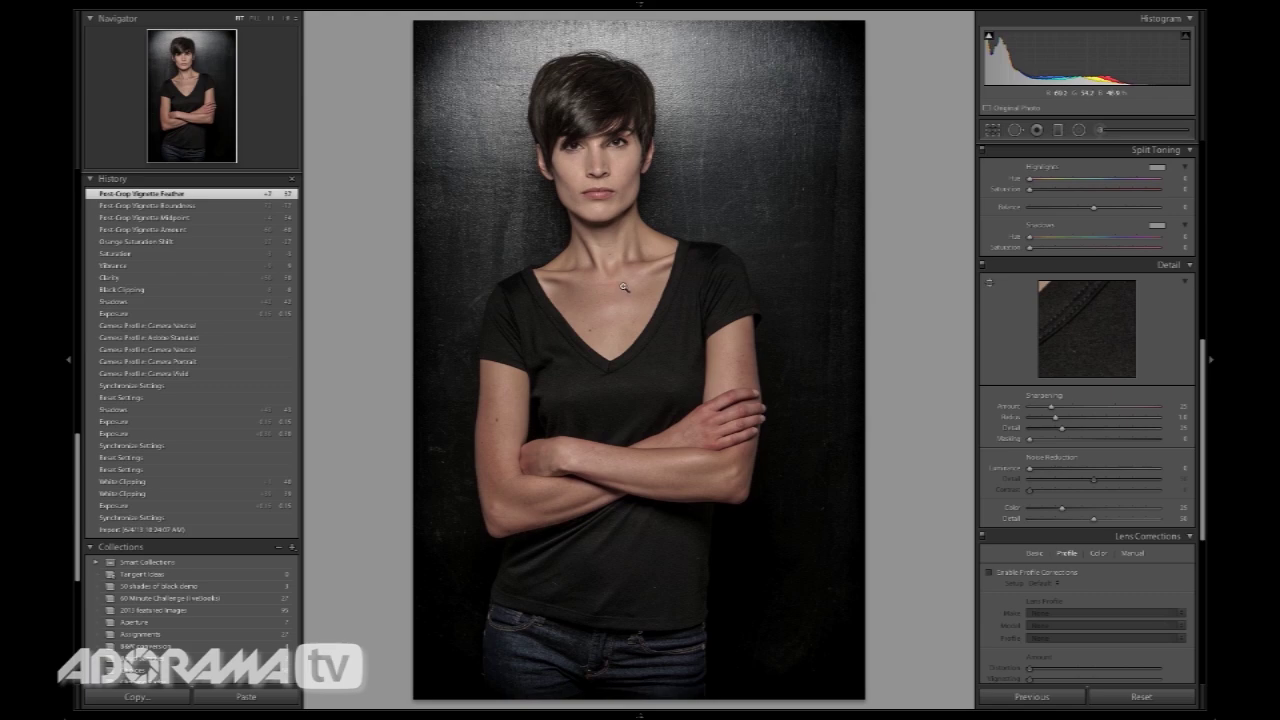
Send the portrait from Lightroom to Photoshop CS6 via Edit In > Edit in Adobe Photoshop CS6.
right_click(619, 285)
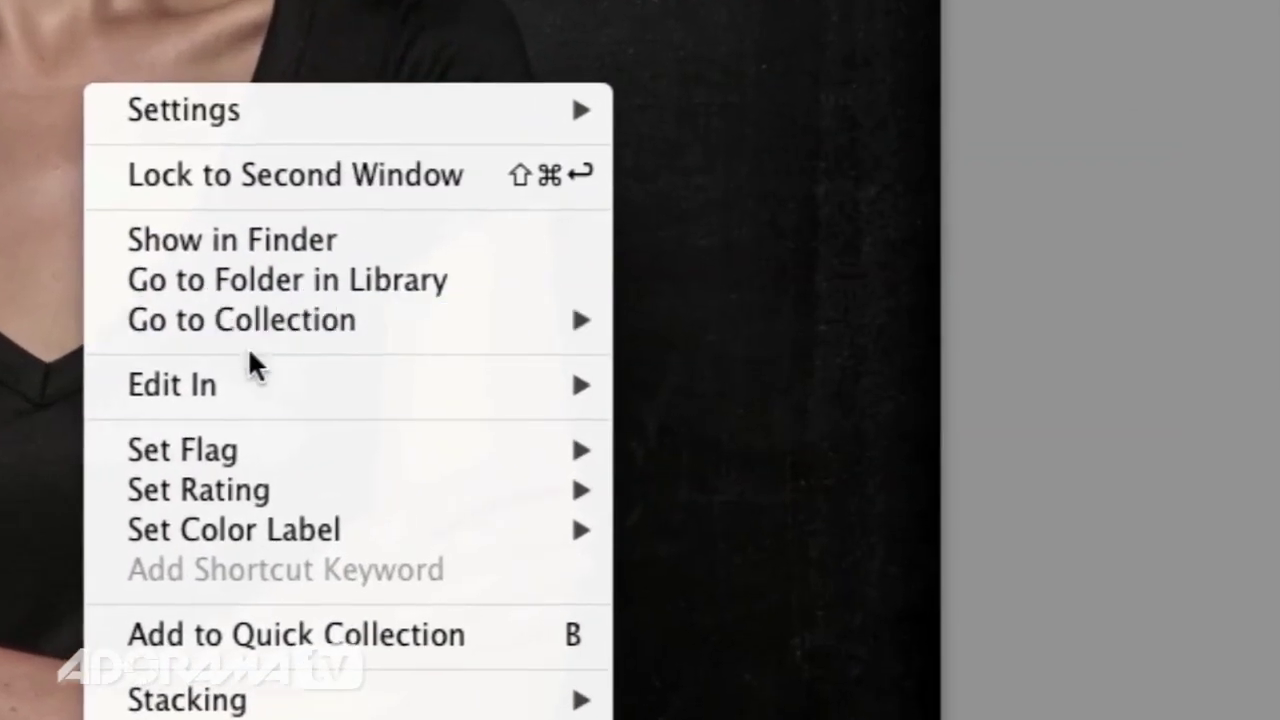
mouse_move(647, 361)
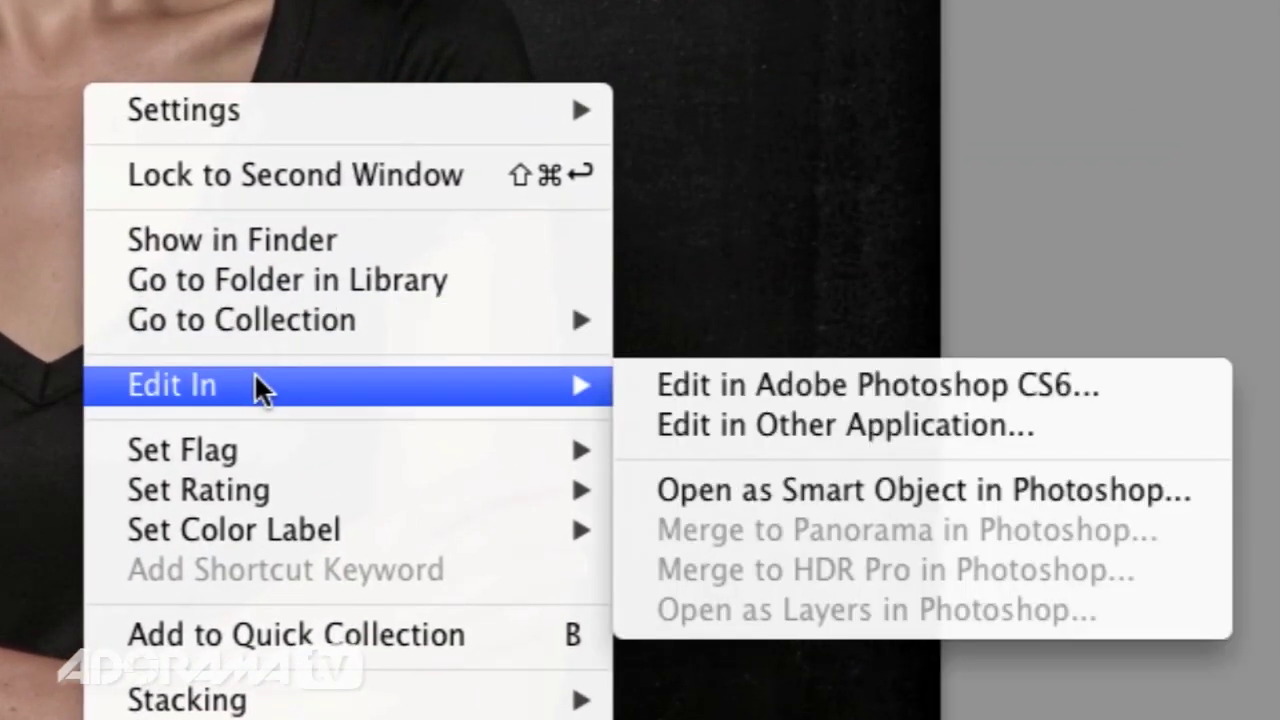
left_click(796, 388)
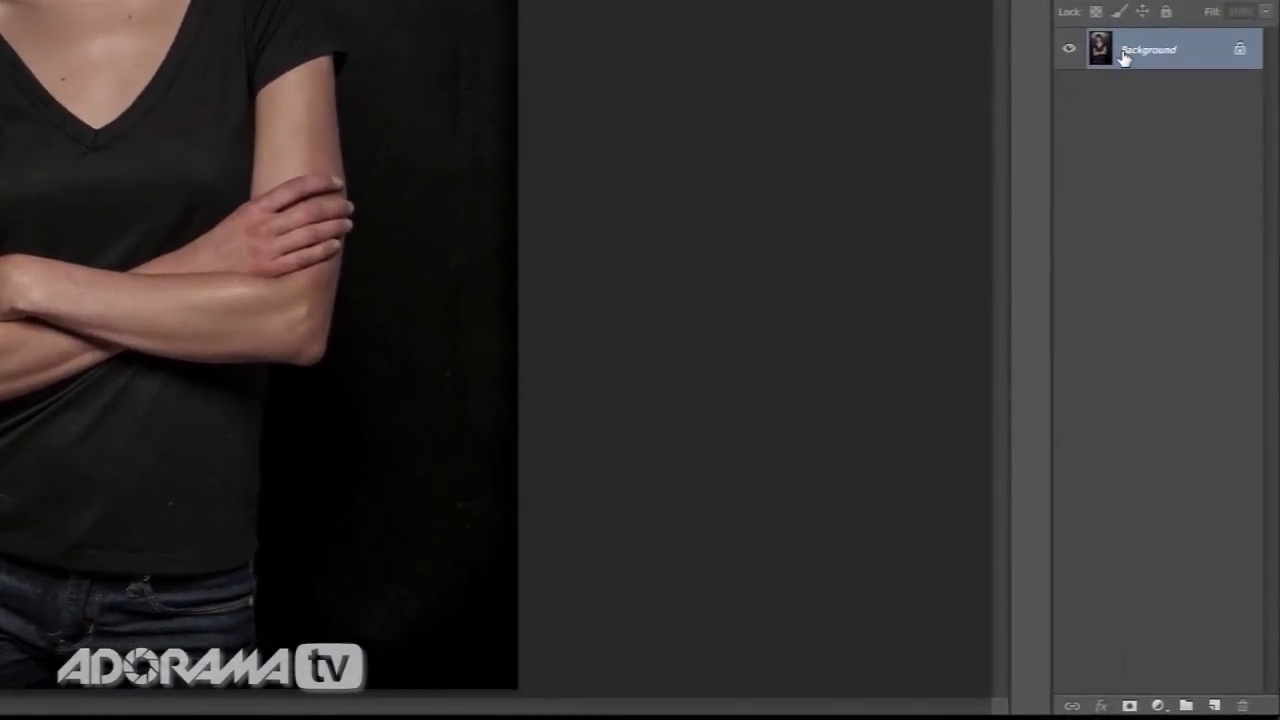
Duplicate the Background layer and rename the copy 'Skin retouch'.
left_click_drag(1126, 342, 1139, 464)
left_click_drag(1145, 273, 1215, 704)
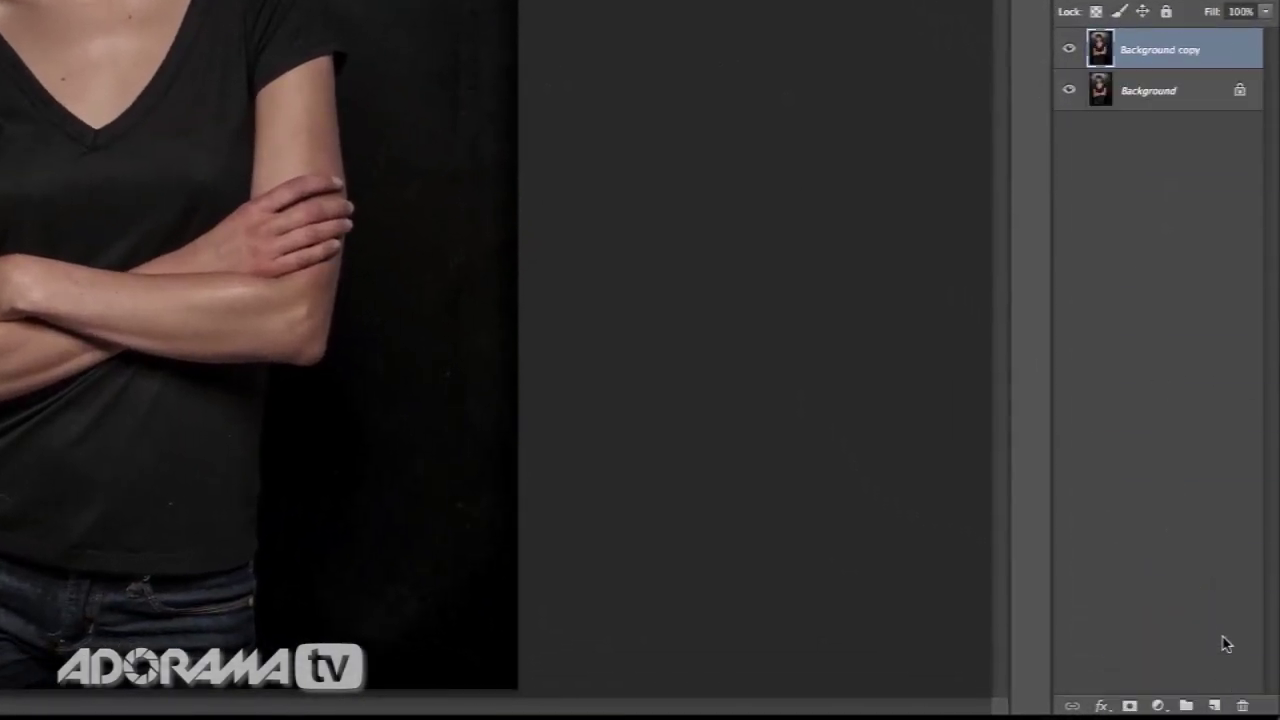
double_click(1182, 52)
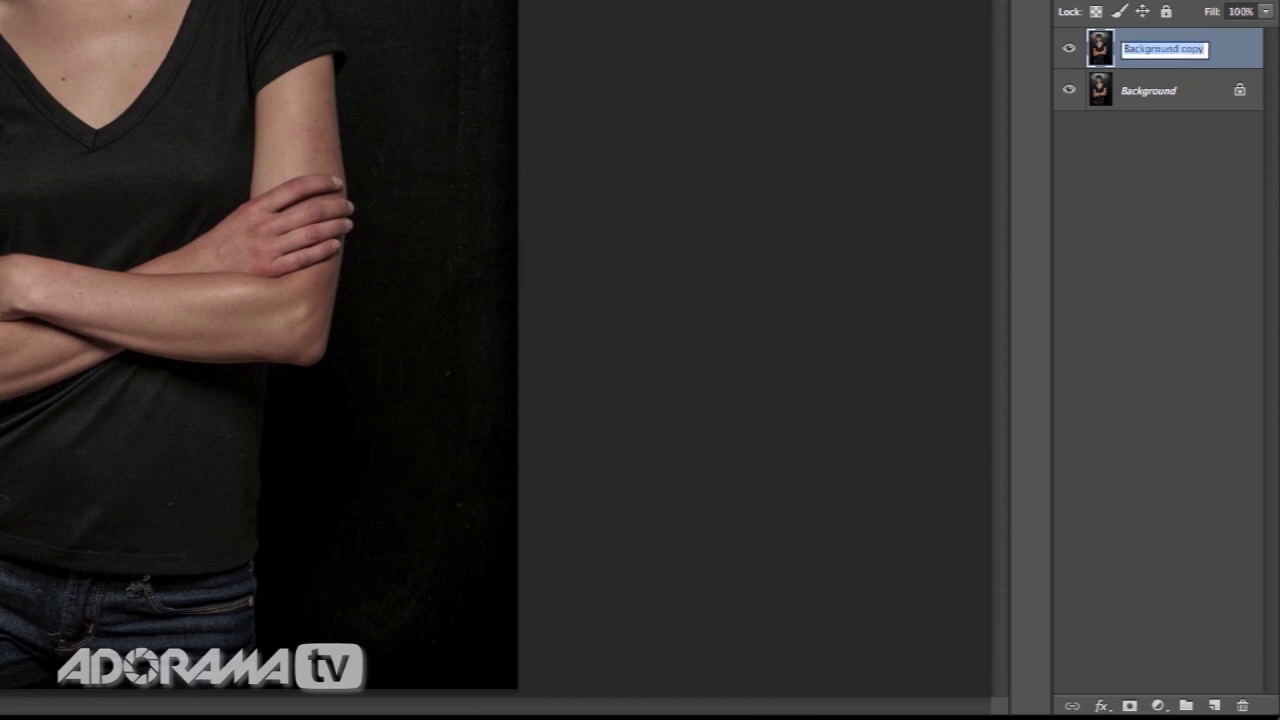
type("Skin retouch")
key("Return")
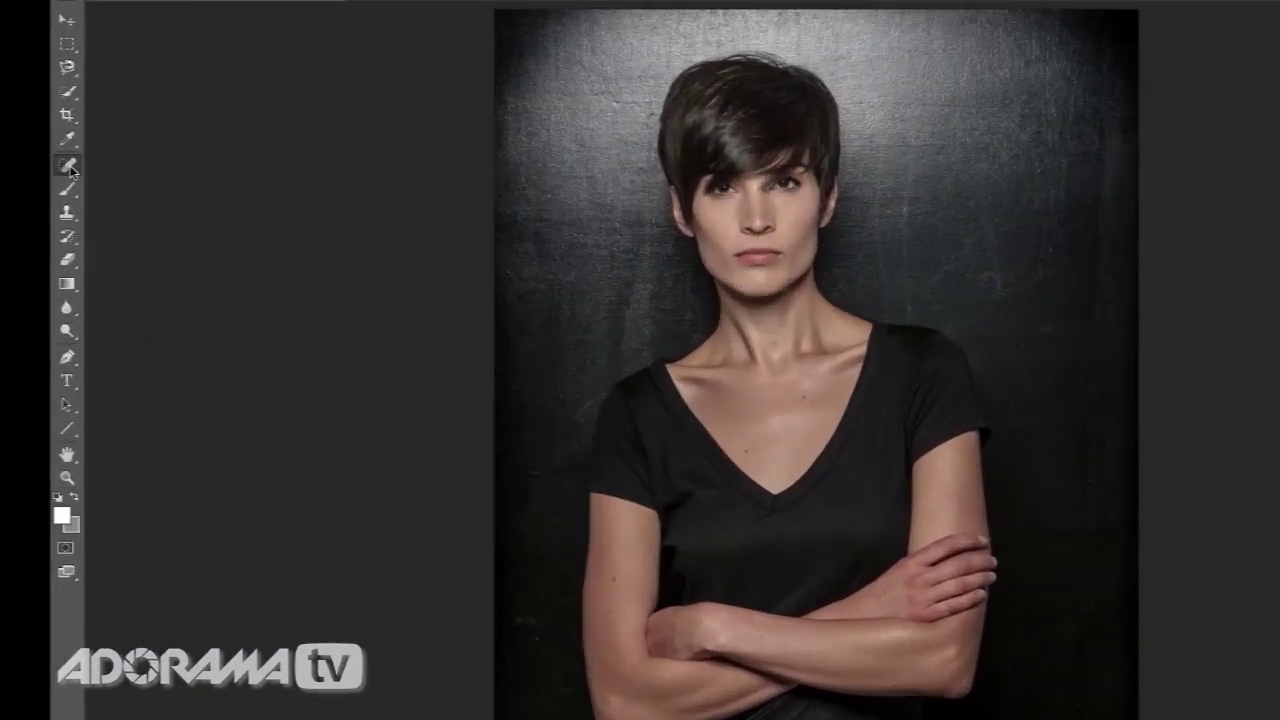
Select the Spot Healing Brush Tool with the neck and collarbones in view.
left_click(77, 166)
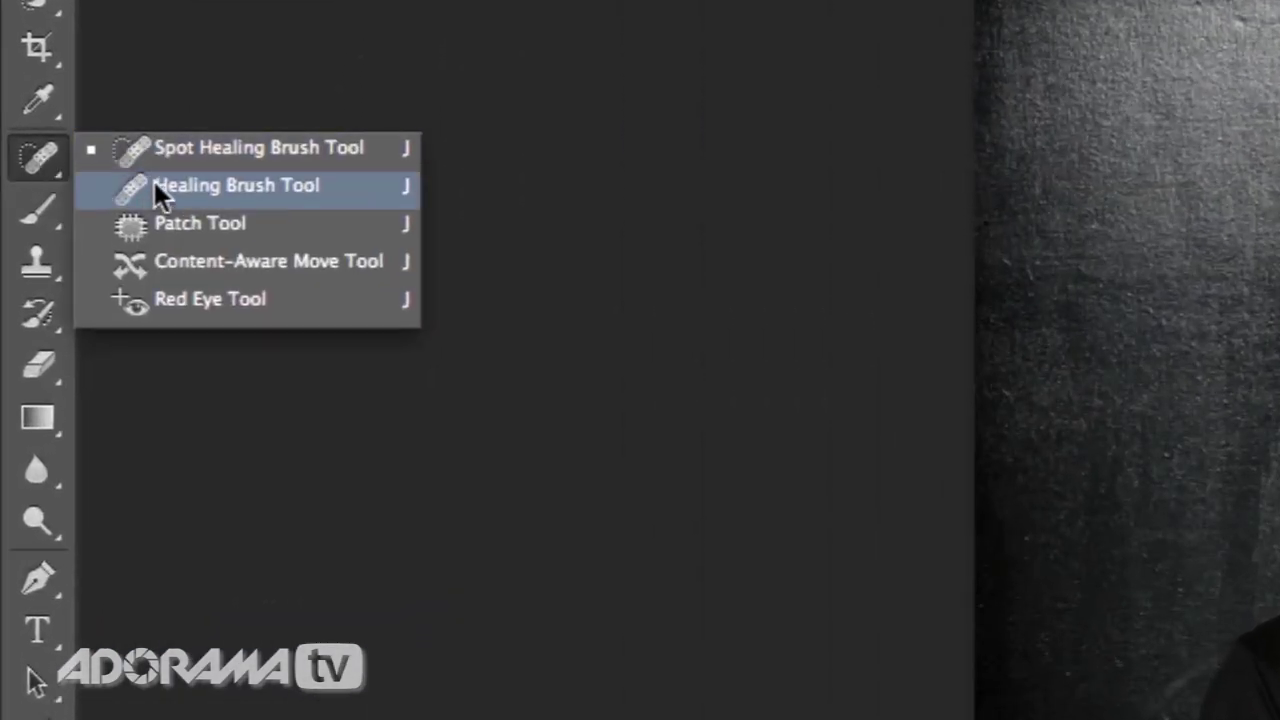
left_click(167, 150)
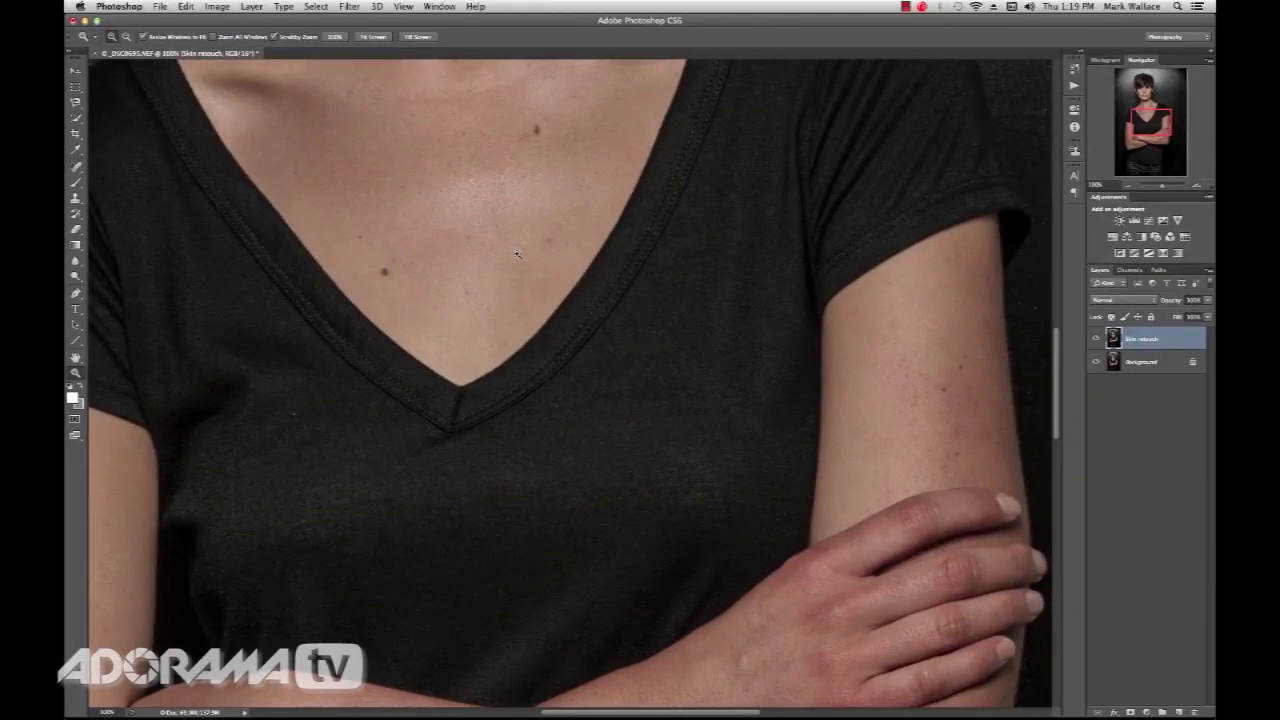
left_click_drag(1140, 126, 1138, 107)
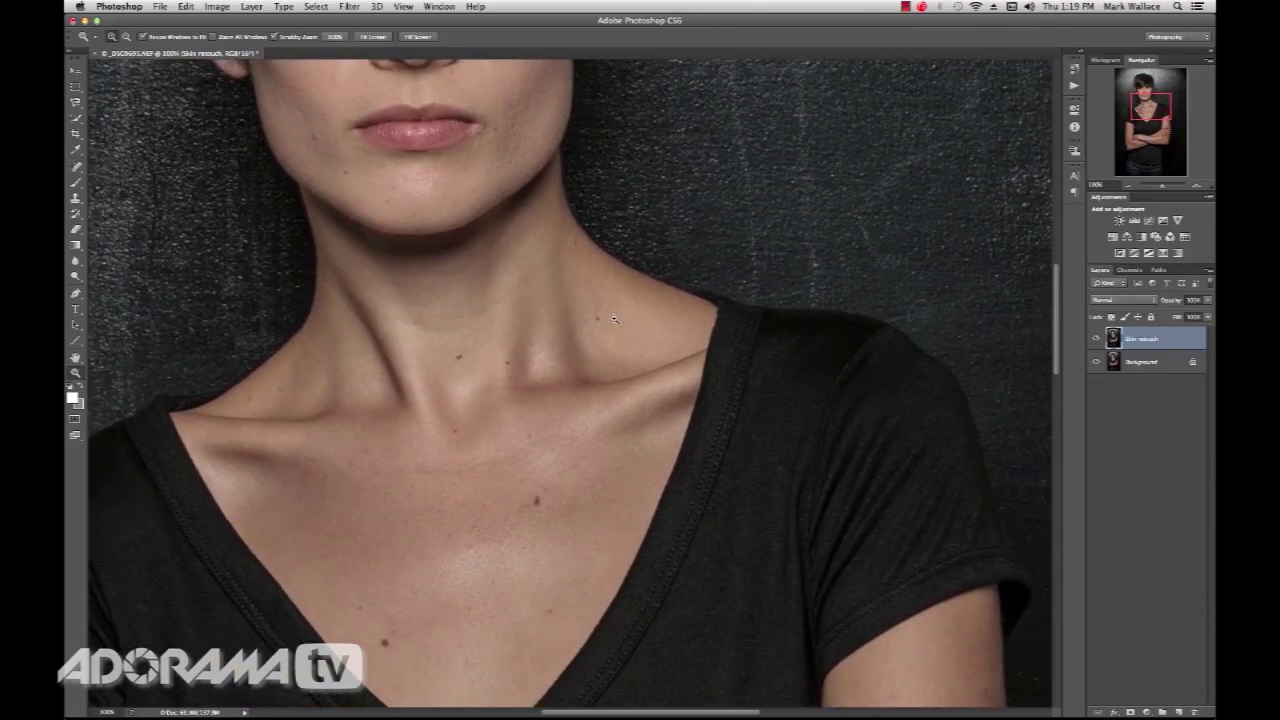
left_click(77, 166)
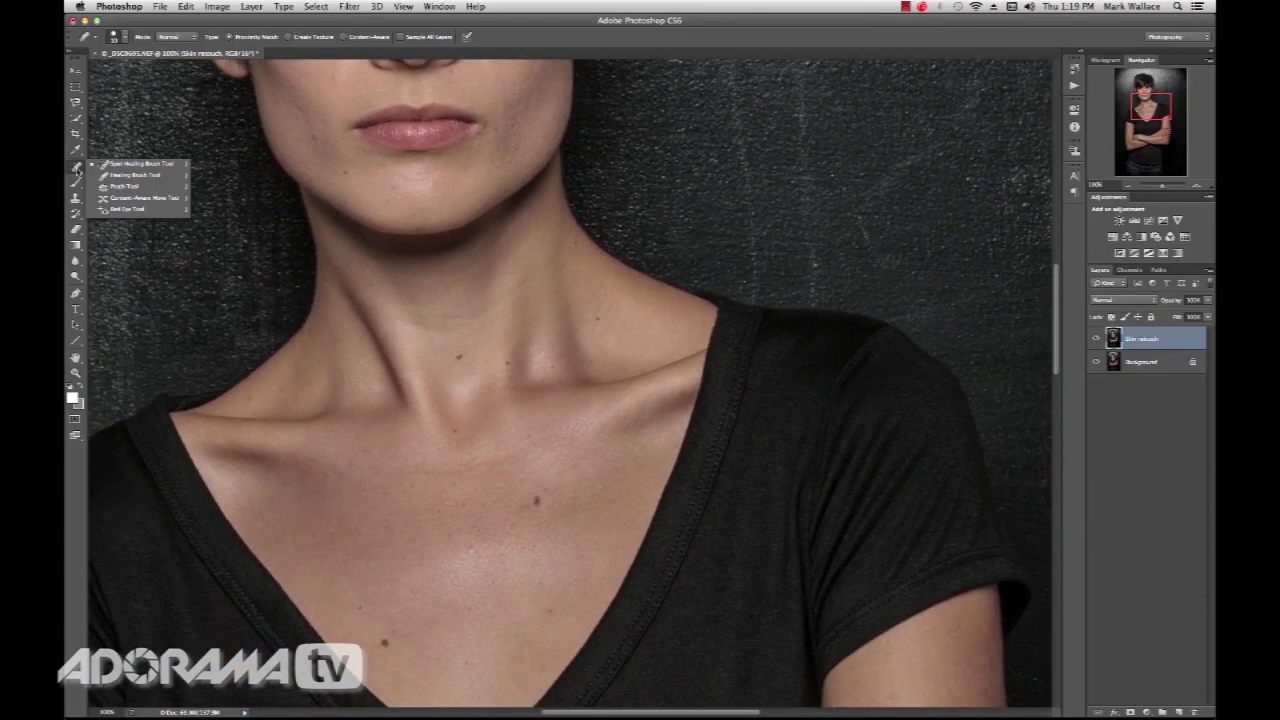
left_click(96, 169)
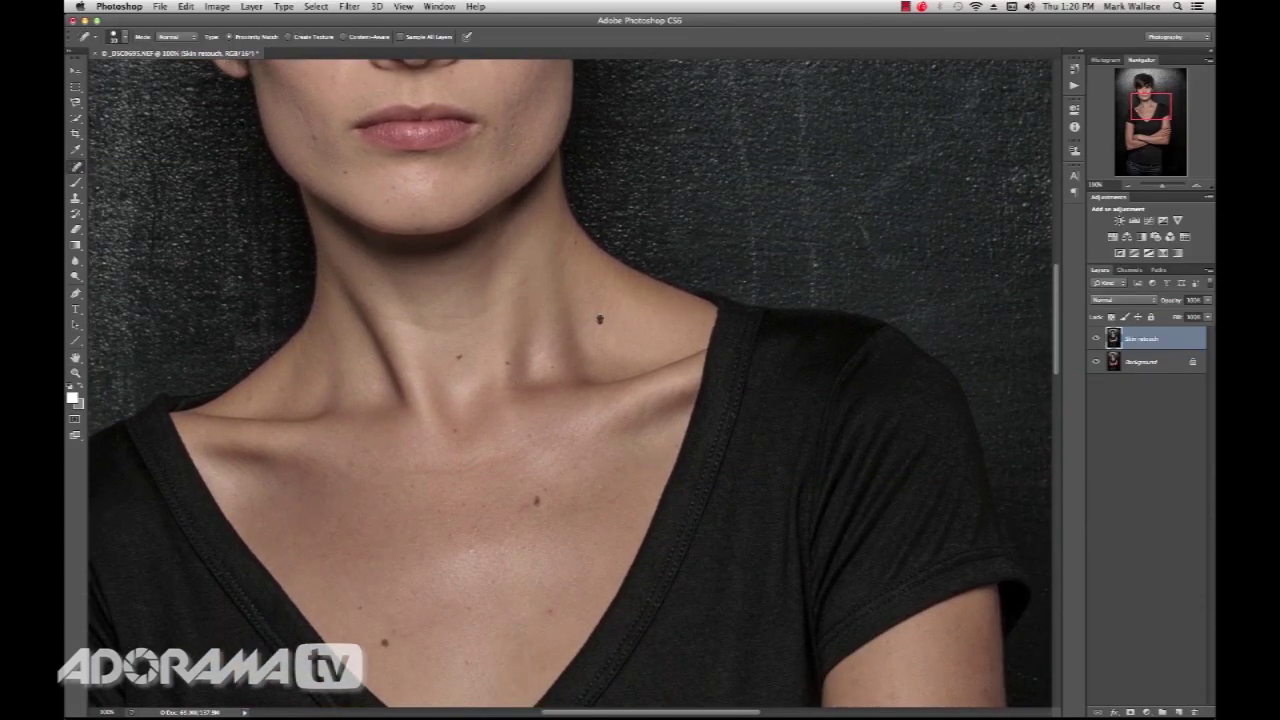
Heal the dark mole and the small spots on the neck and chest.
left_click(598, 319)
left_click(461, 357)
left_click(457, 429)
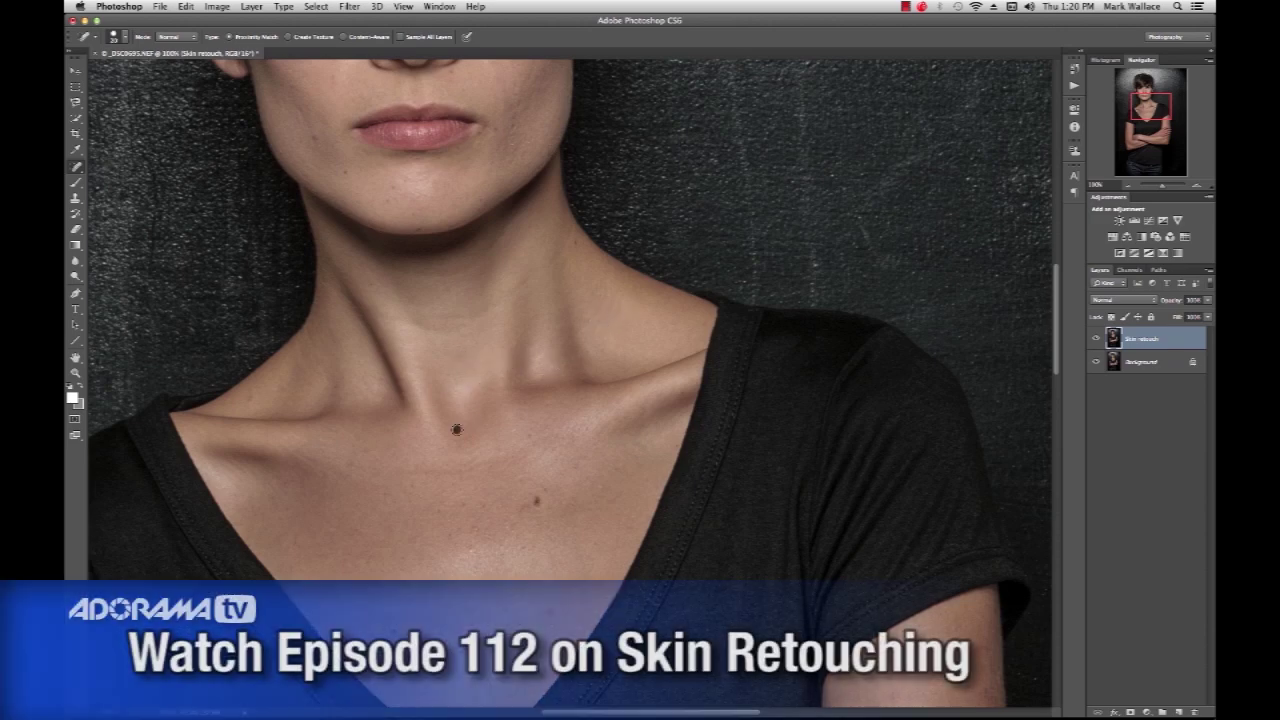
left_click(539, 503)
left_click(472, 551)
Heal the face blemishes below the chin, beside the nose, between the eyes and on the cheeks.
scroll(500, 143, "up", 5)
scroll(500, 143, "left", 4)
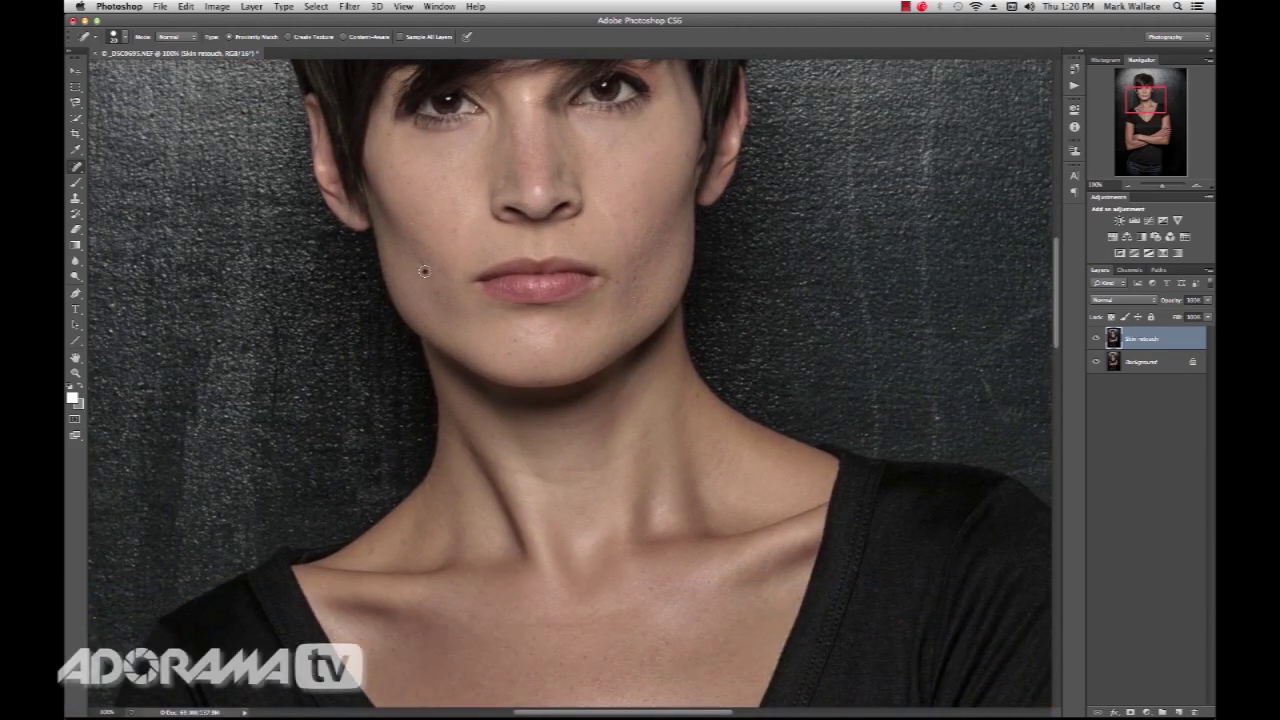
left_click(510, 356)
left_click(613, 217)
left_click(640, 184)
left_click(497, 130)
left_click(488, 132)
left_click(426, 270)
Zoom out to 33.3%, then fit the whole portrait on screen.
left_click_drag(1138, 104, 1111, 169)
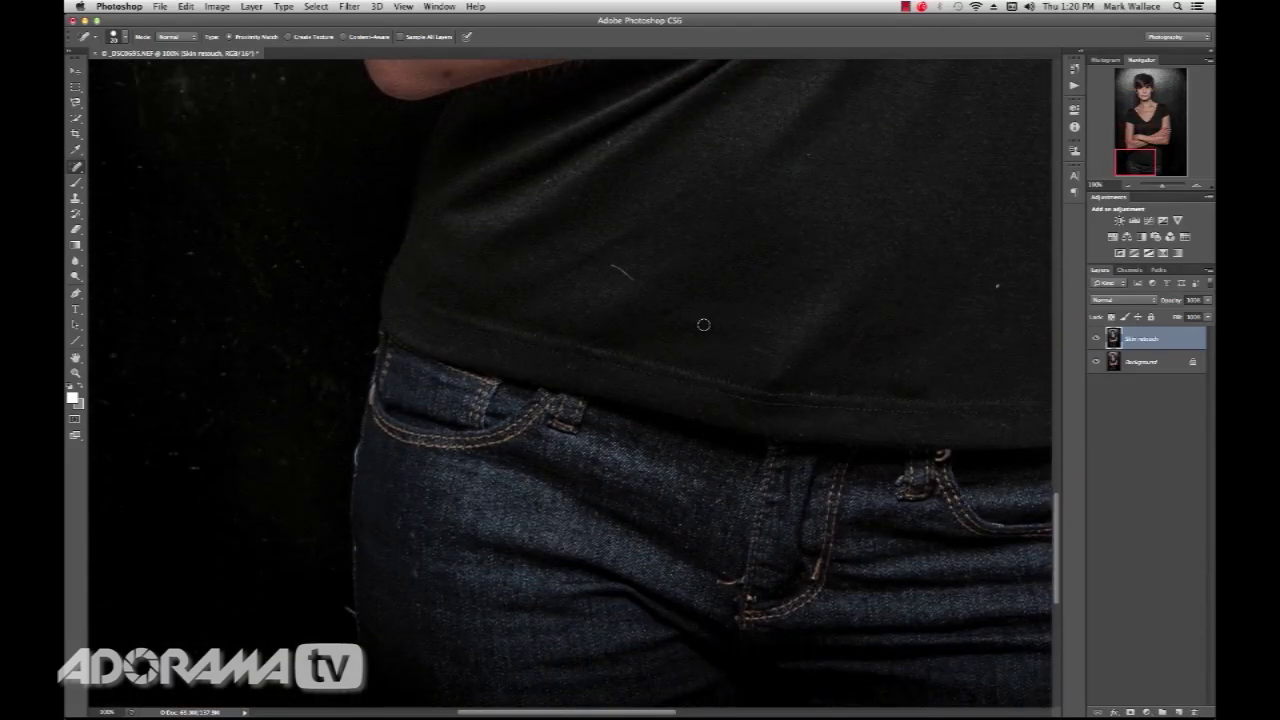
left_click(1127, 186)
left_click(1127, 186)
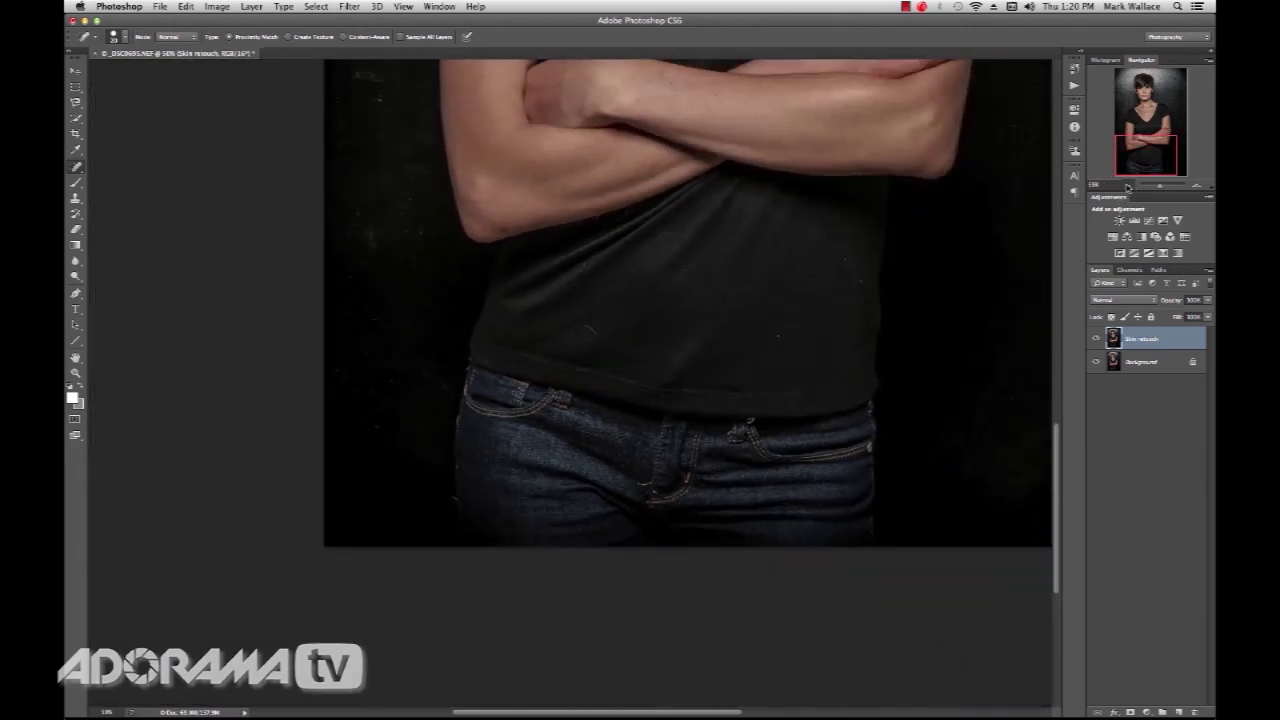
left_click(1127, 186)
left_click_drag(1130, 180, 1140, 153)
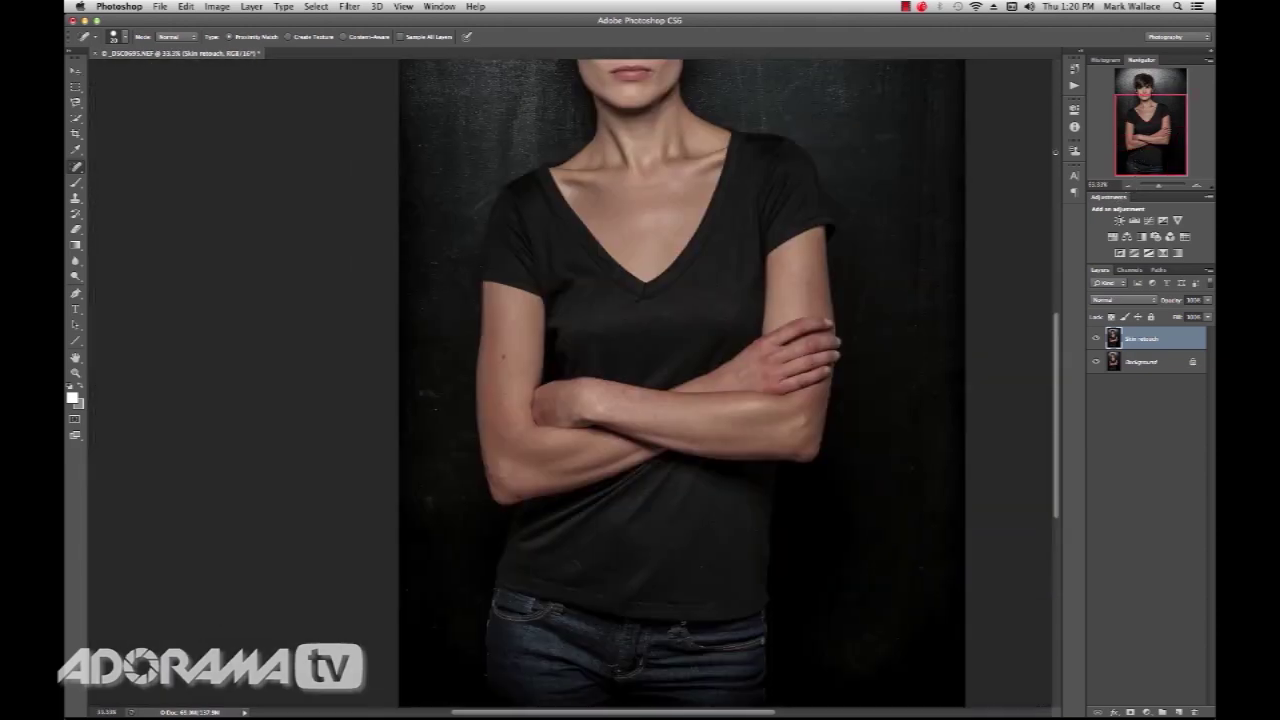
double_click(75, 358)
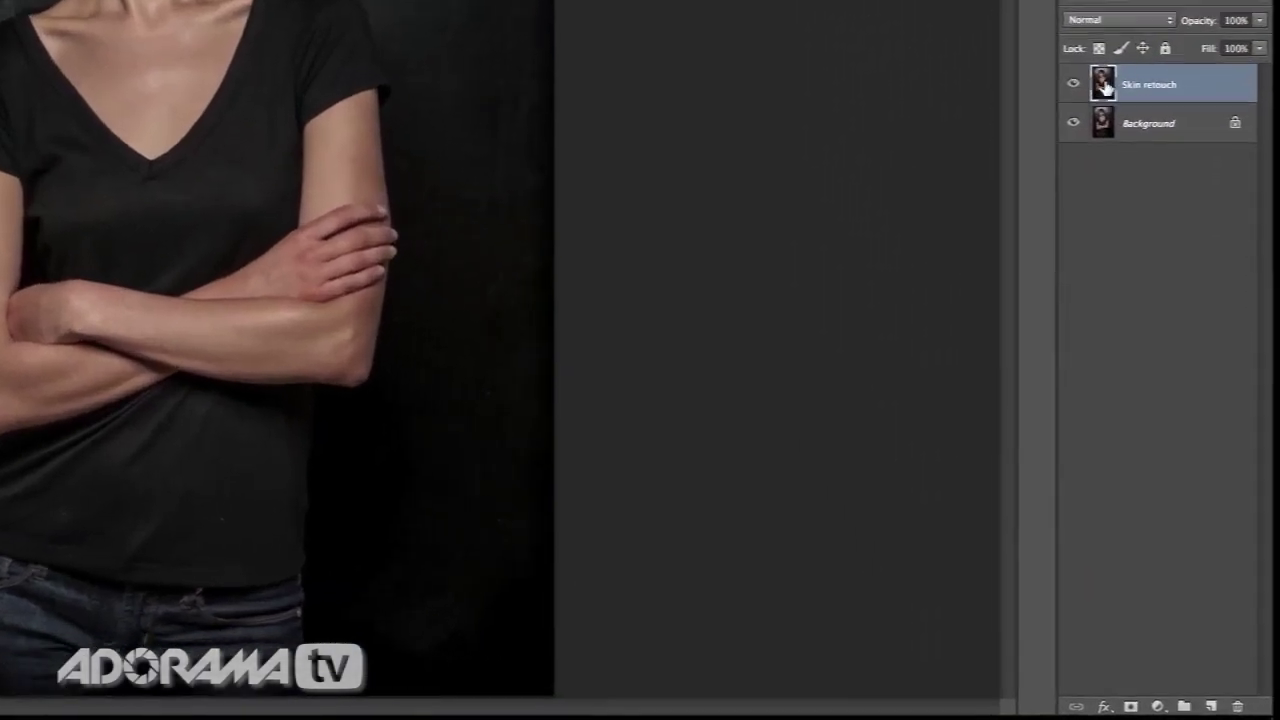
Duplicate the Skin retouch layer and name the copy 'Sharpen'.
mouse_move(1097, 47)
left_mouse_down()
mouse_move(1134, 266)
mouse_move(1234, 657)
mouse_move(1213, 700)
left_mouse_up()
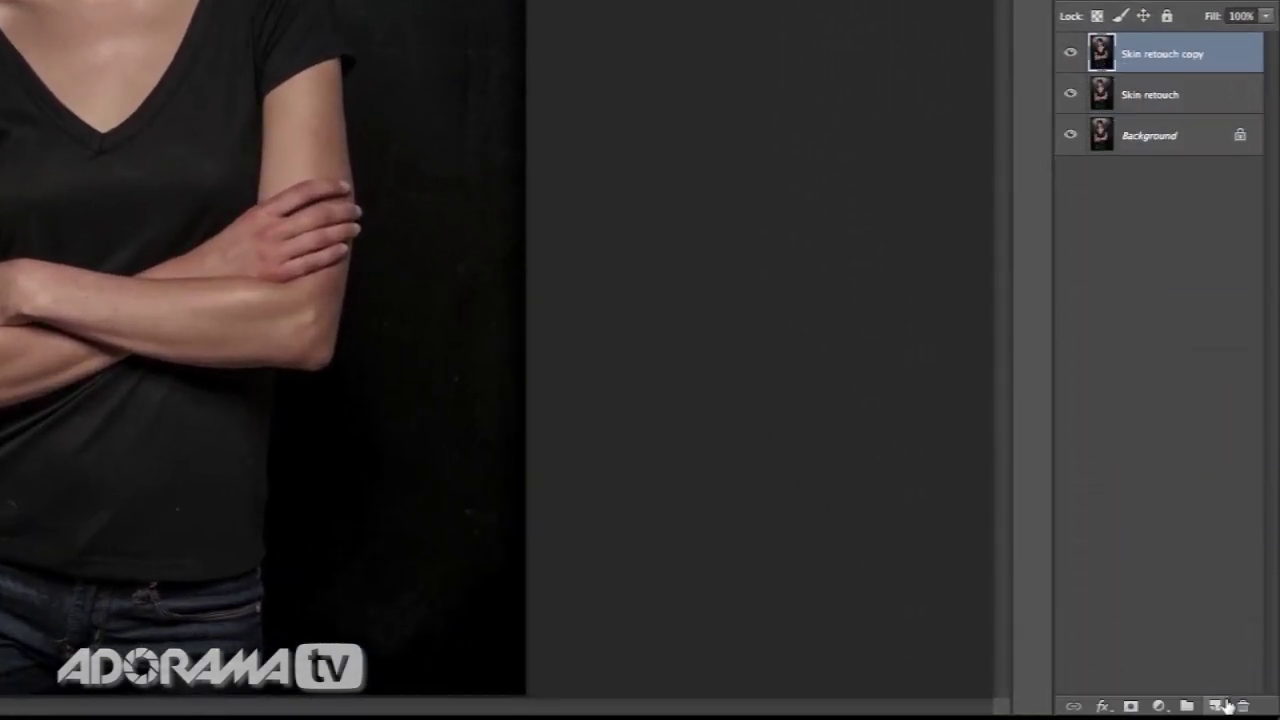
double_click(1164, 53)
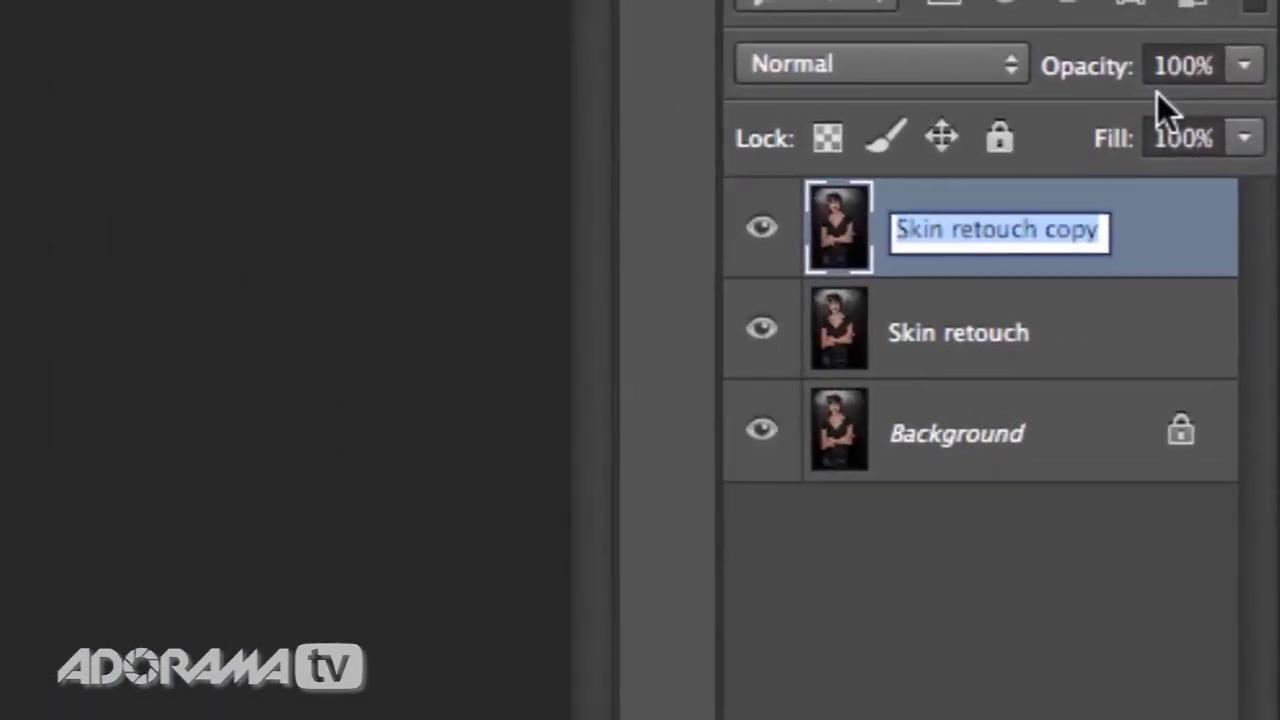
type("Sharpen")
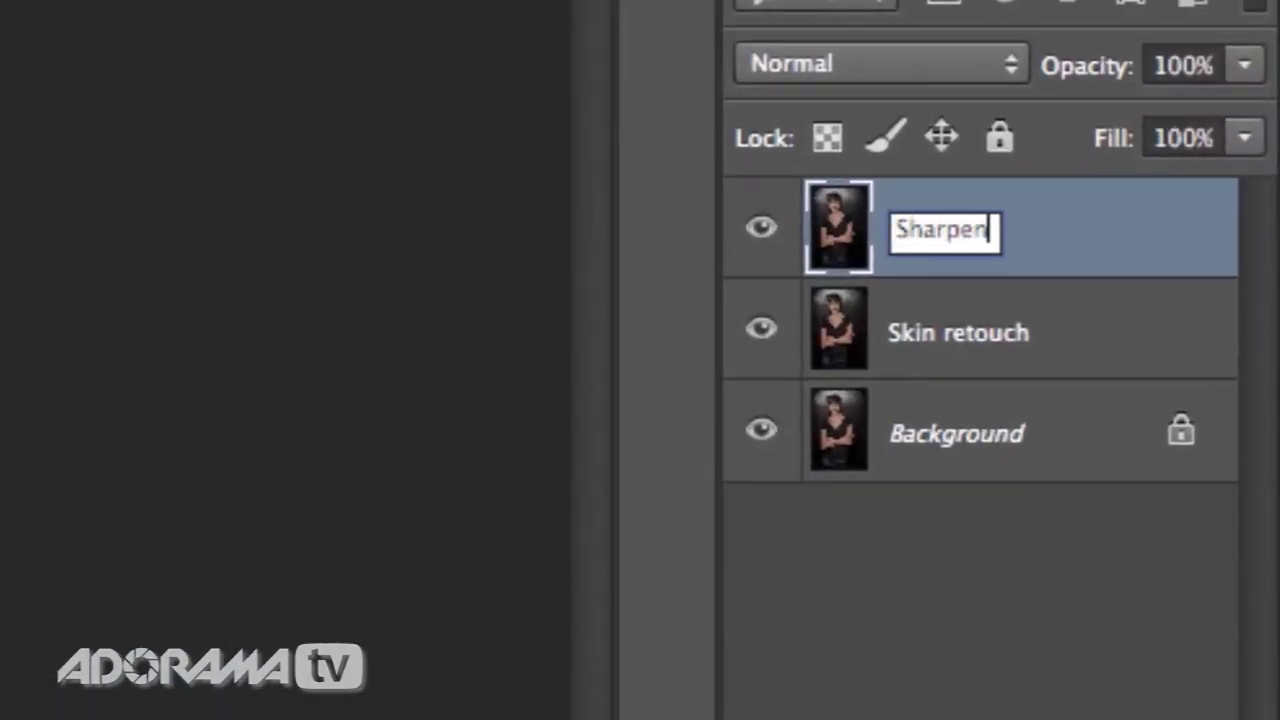
key("Return")
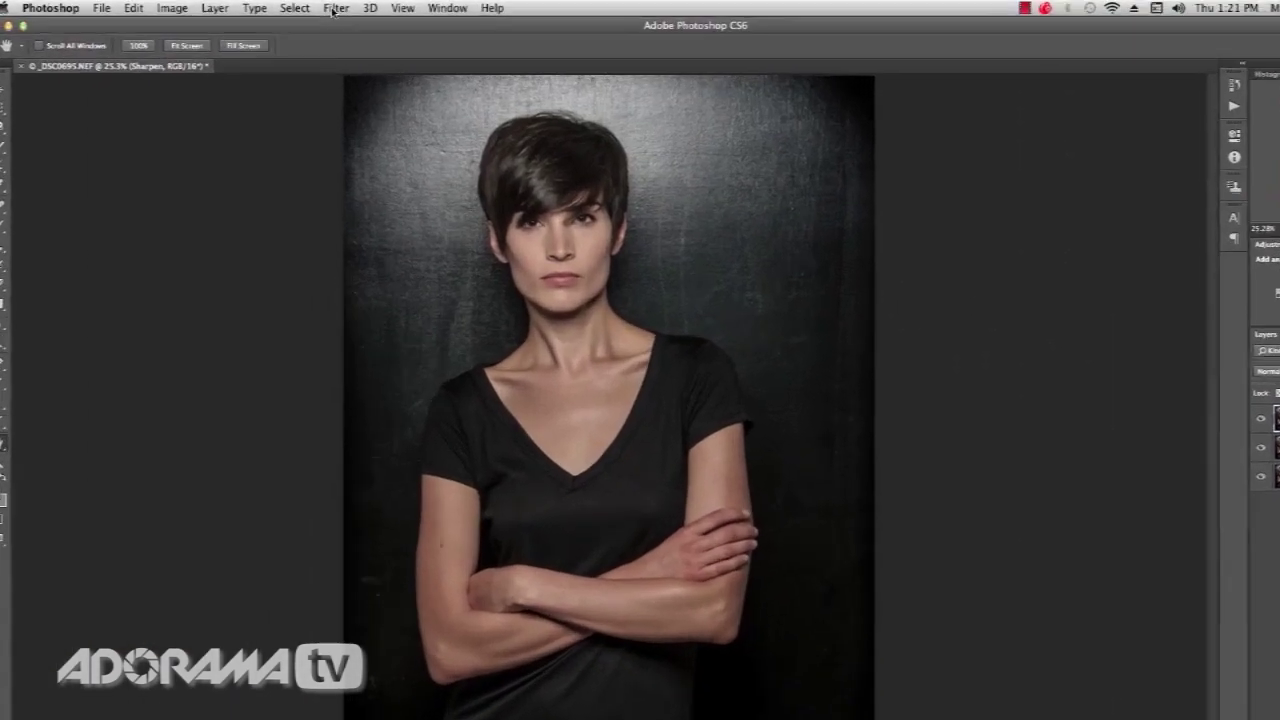
Run Filter > High Pass on the Sharpen layer at a 4.0-pixel radius, checking the preview.
left_click(349, 6)
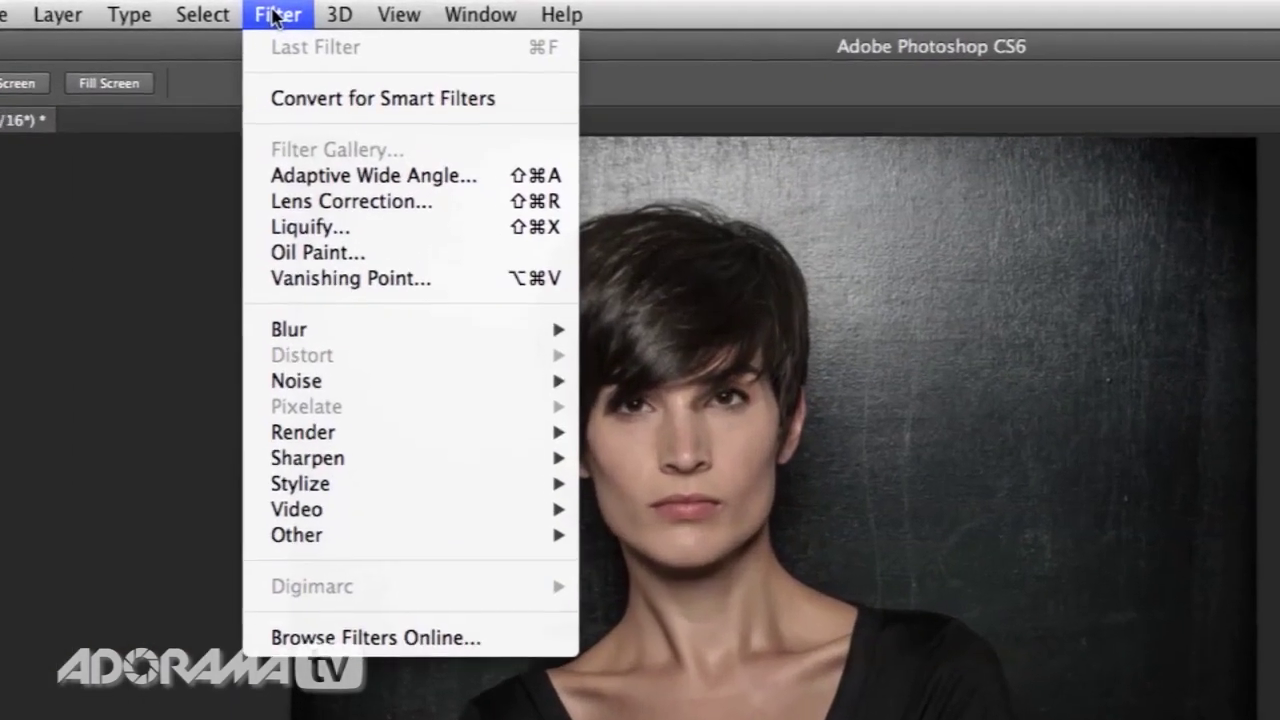
mouse_move(366, 569)
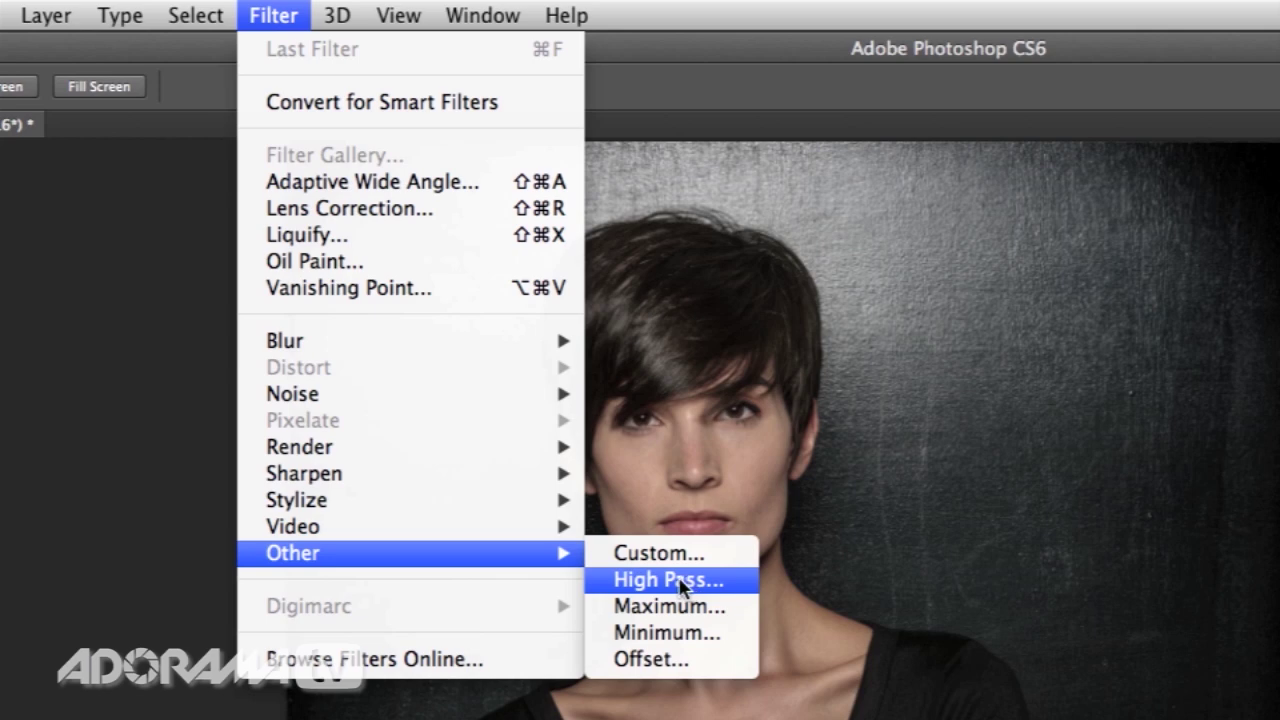
left_click(680, 582)
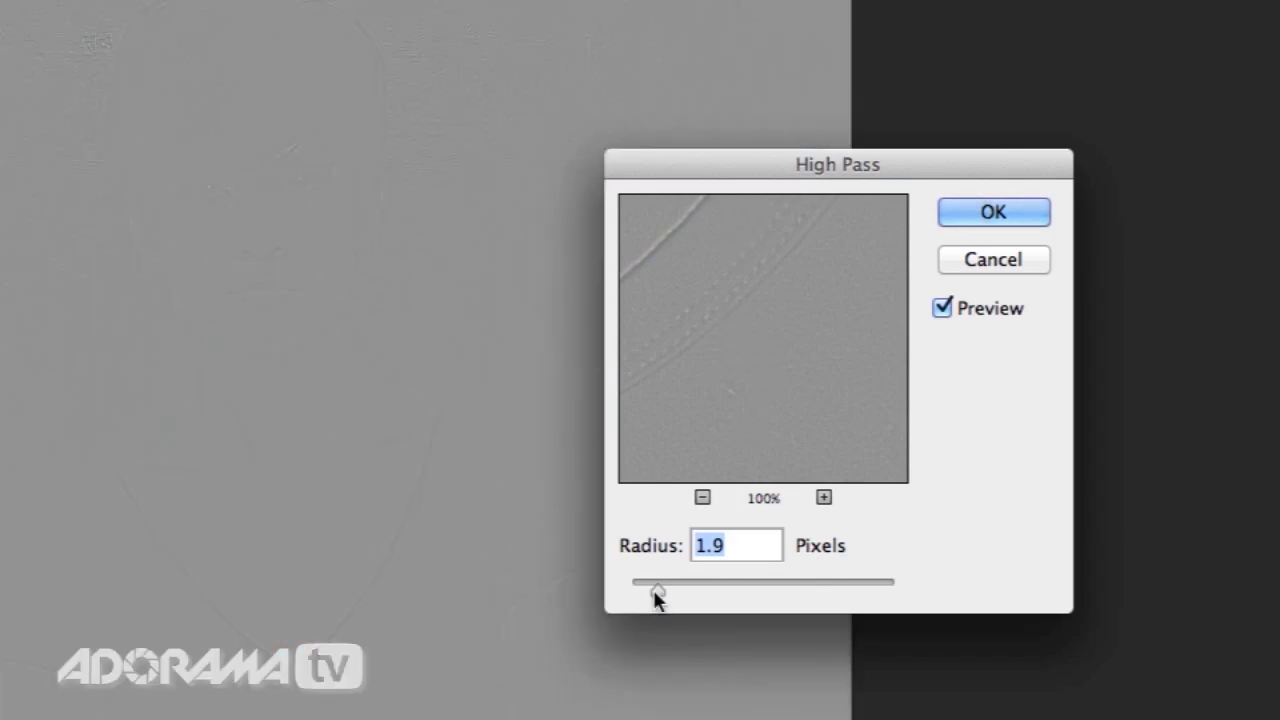
left_click_drag(657, 597, 727, 597)
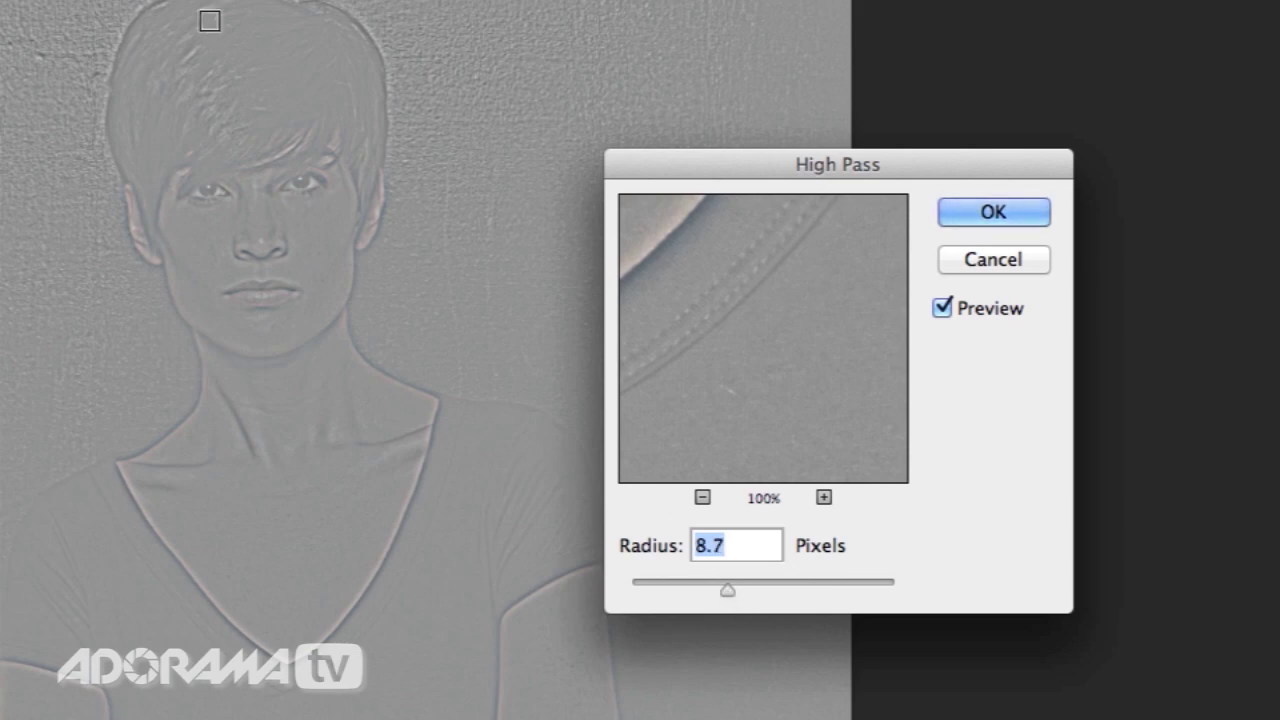
left_click_drag(725, 597, 651, 591)
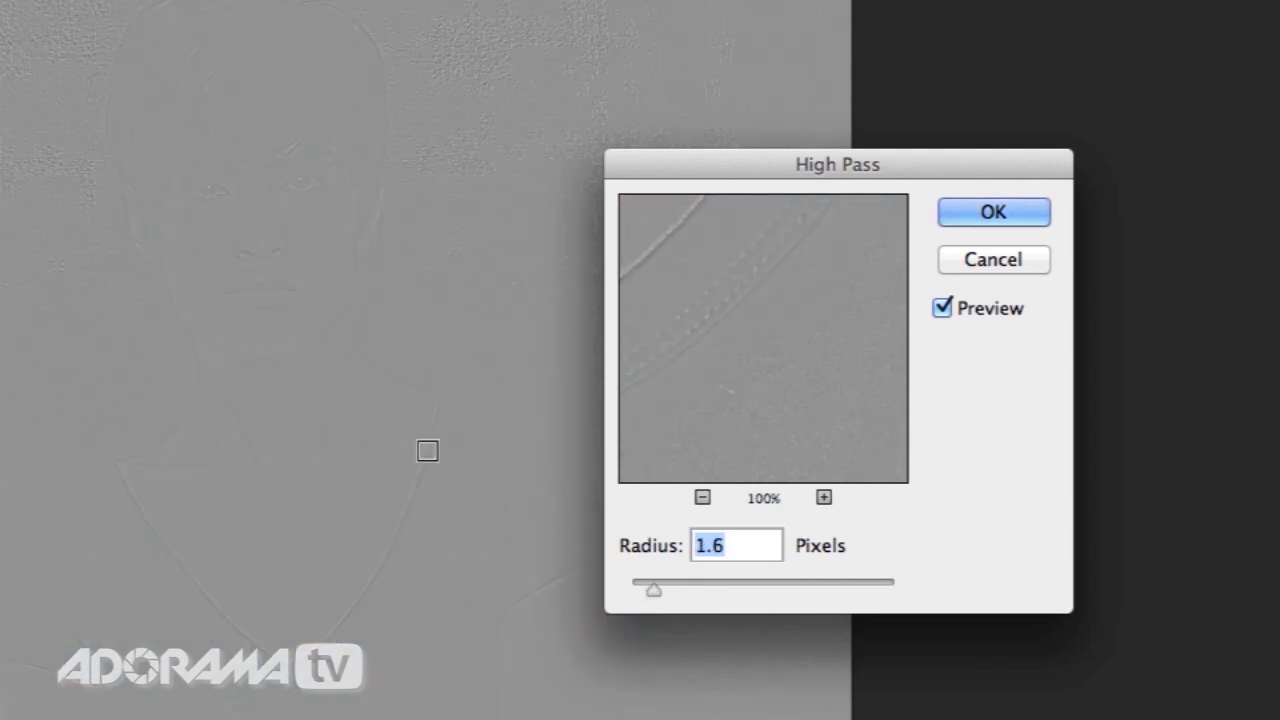
left_click_drag(656, 597, 644, 591)
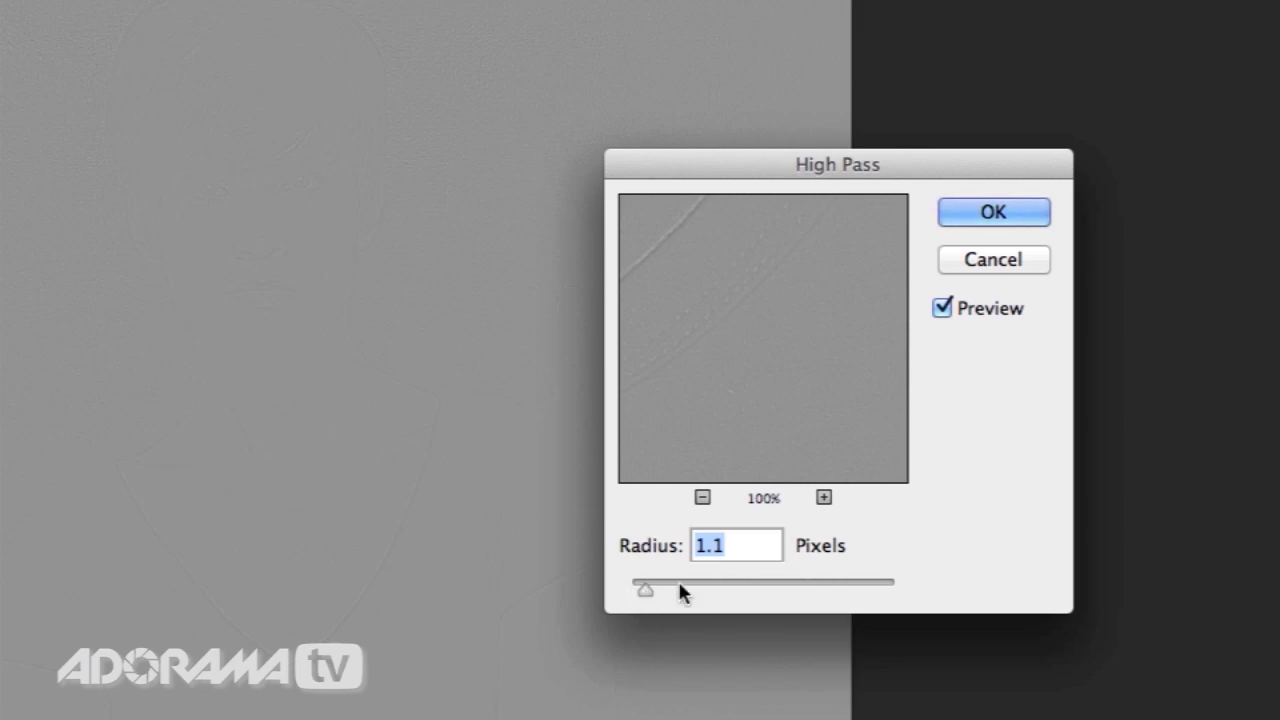
left_click_drag(651, 598, 689, 595)
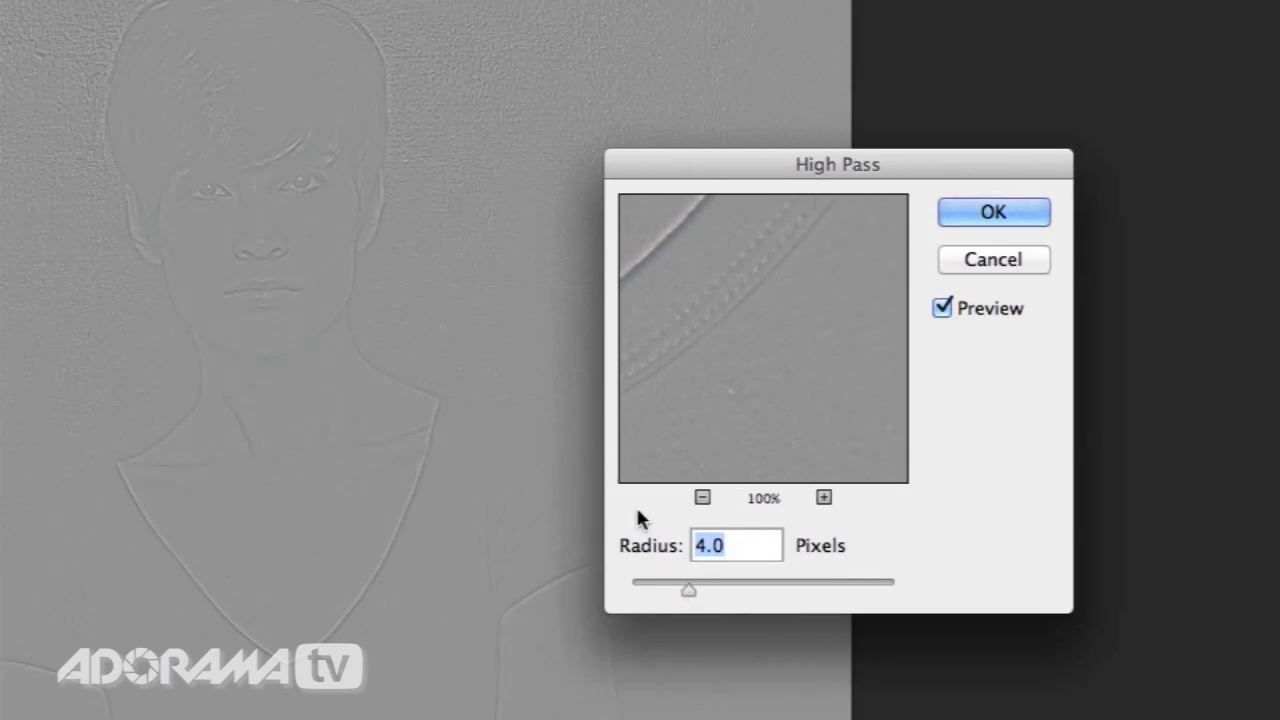
left_click(712, 358)
left_click_drag(712, 358, 843, 434)
left_click(993, 218)
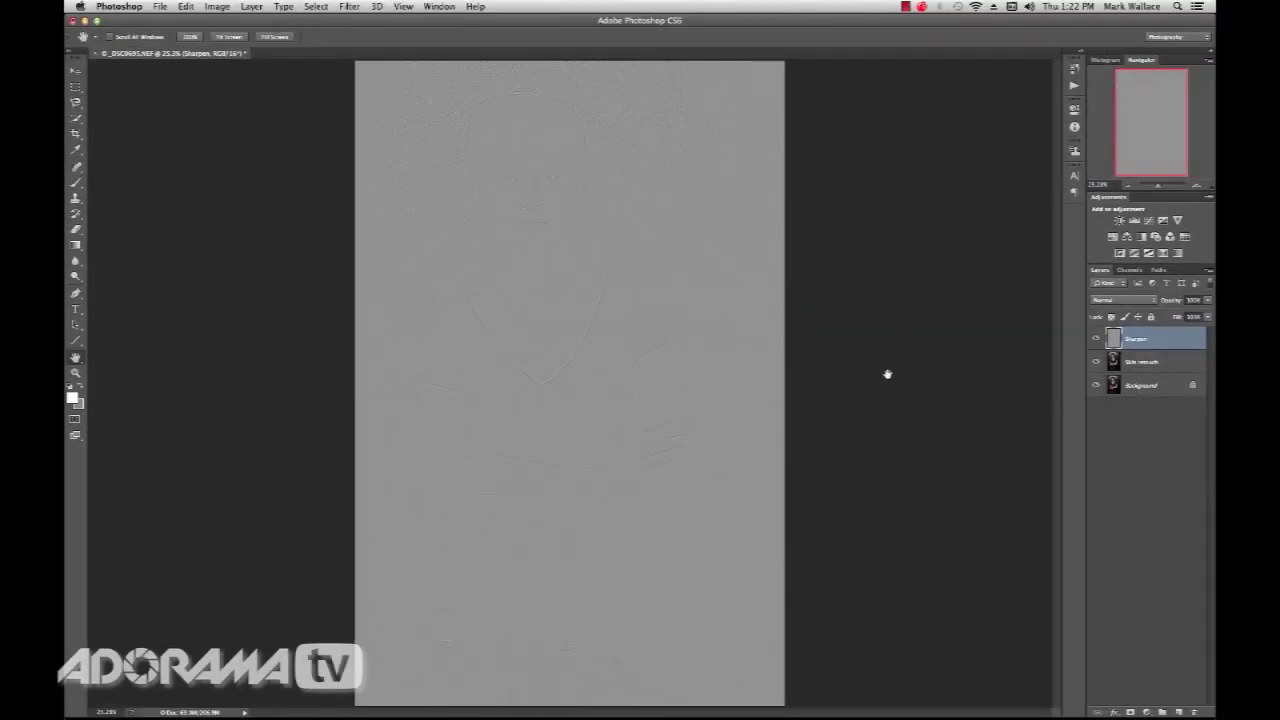
Set the Sharpen layer to Overlay and compare it at 100% on the face.
left_click(1120, 302)
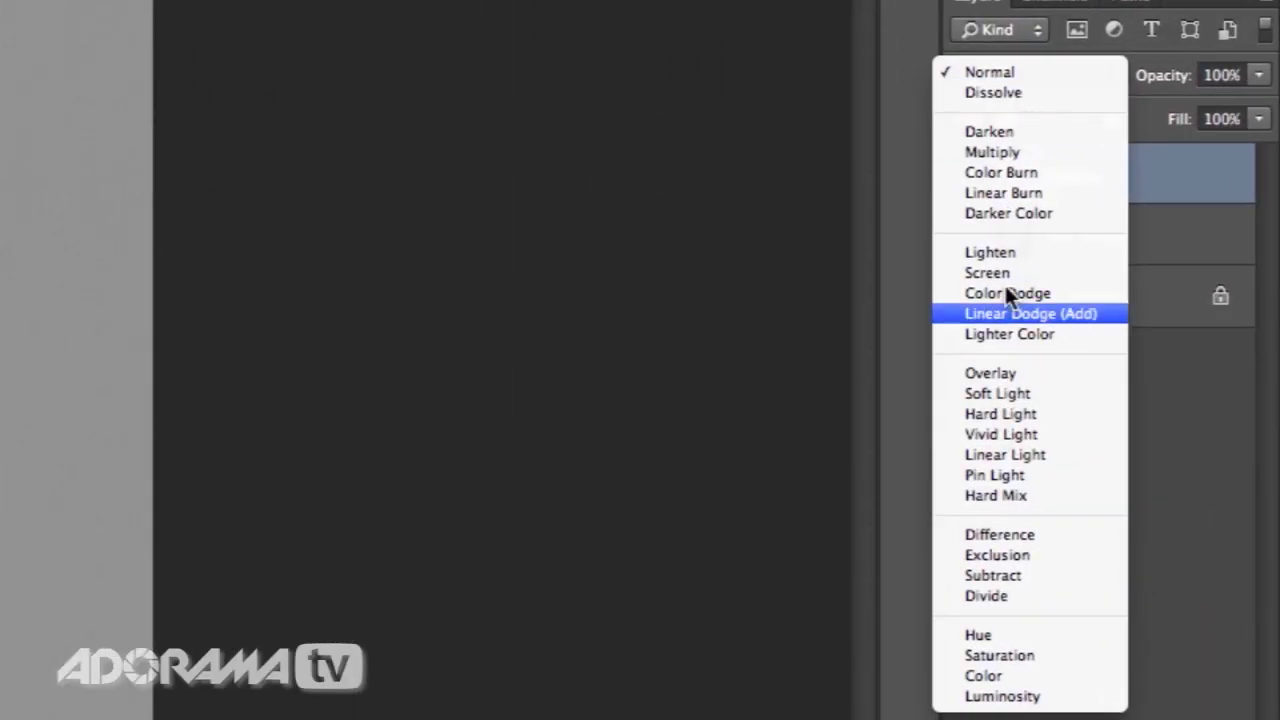
left_click(992, 372)
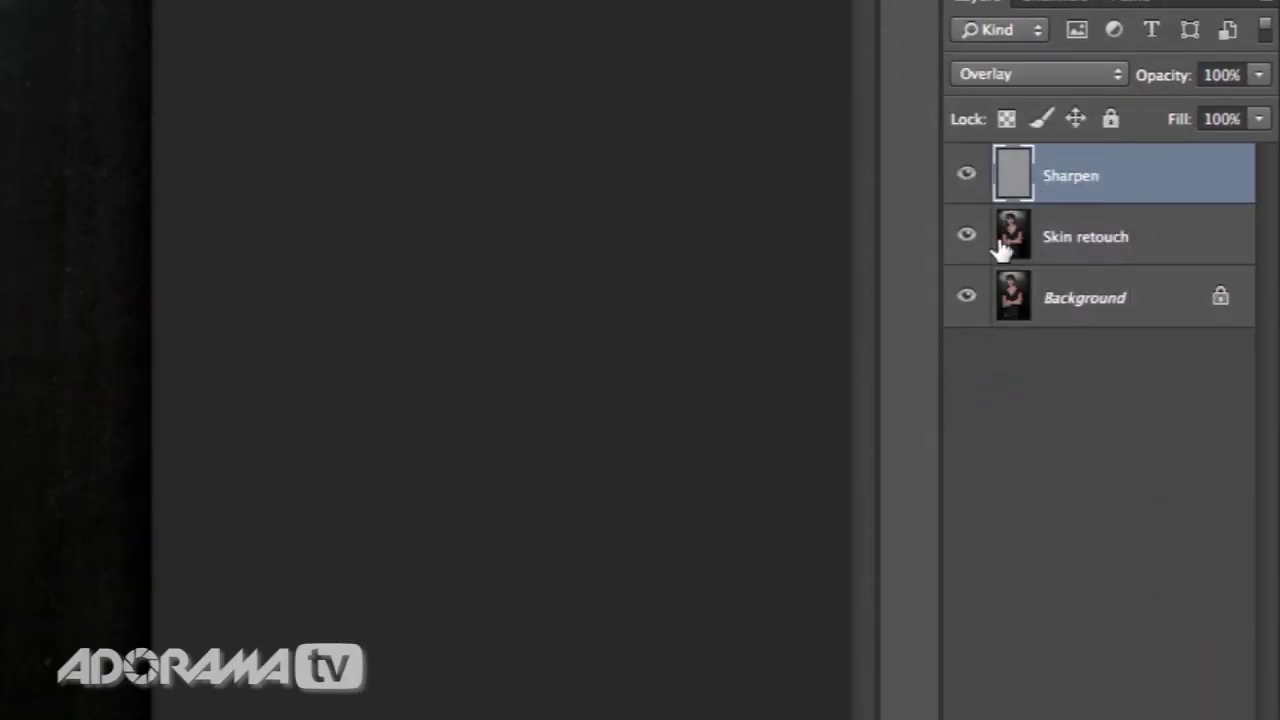
left_click(967, 176)
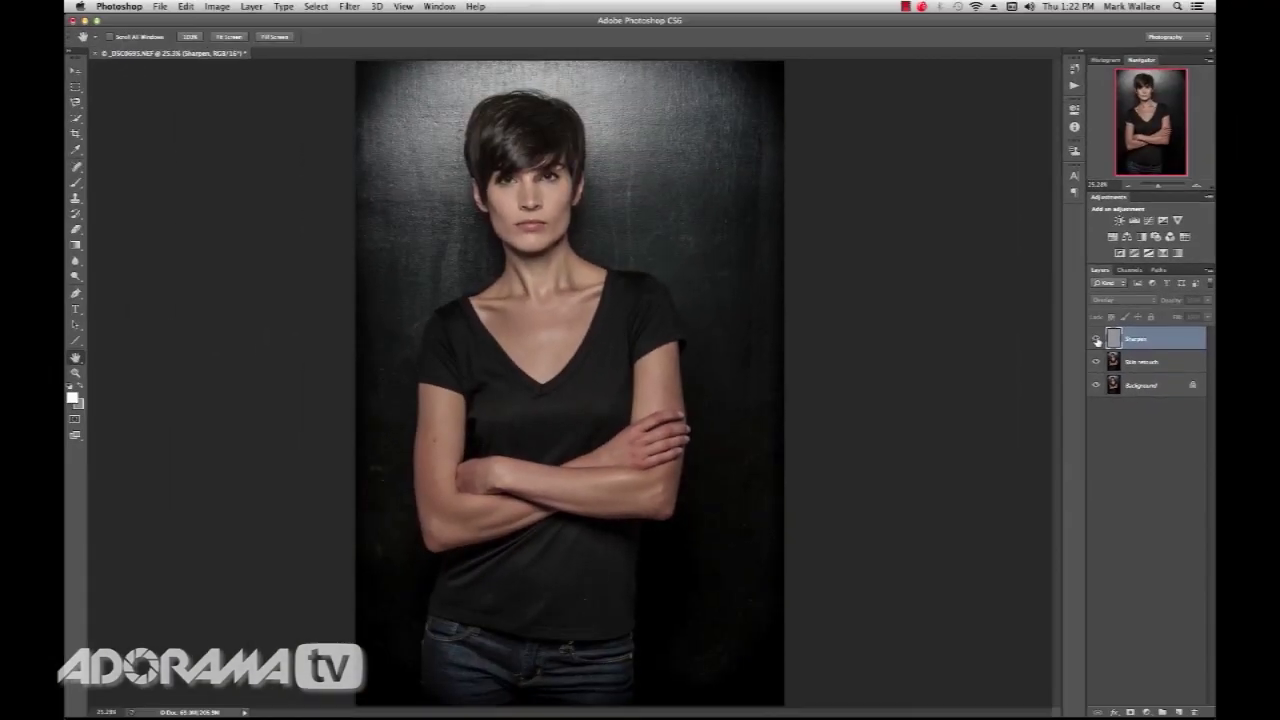
left_click(1097, 341)
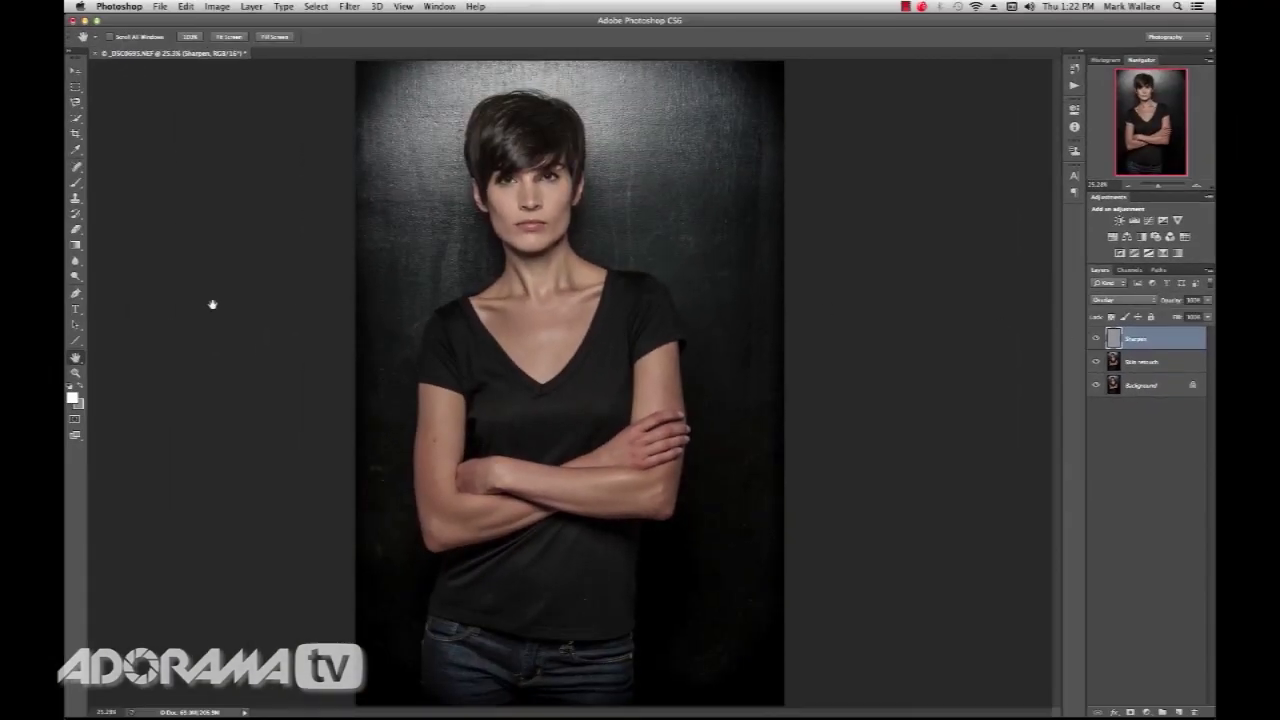
double_click(76, 372)
left_click_drag(1137, 125, 1137, 94)
After toggling Sharpen on and off, delete it and duplicate Skin retouch to the top.
left_click(1098, 339)
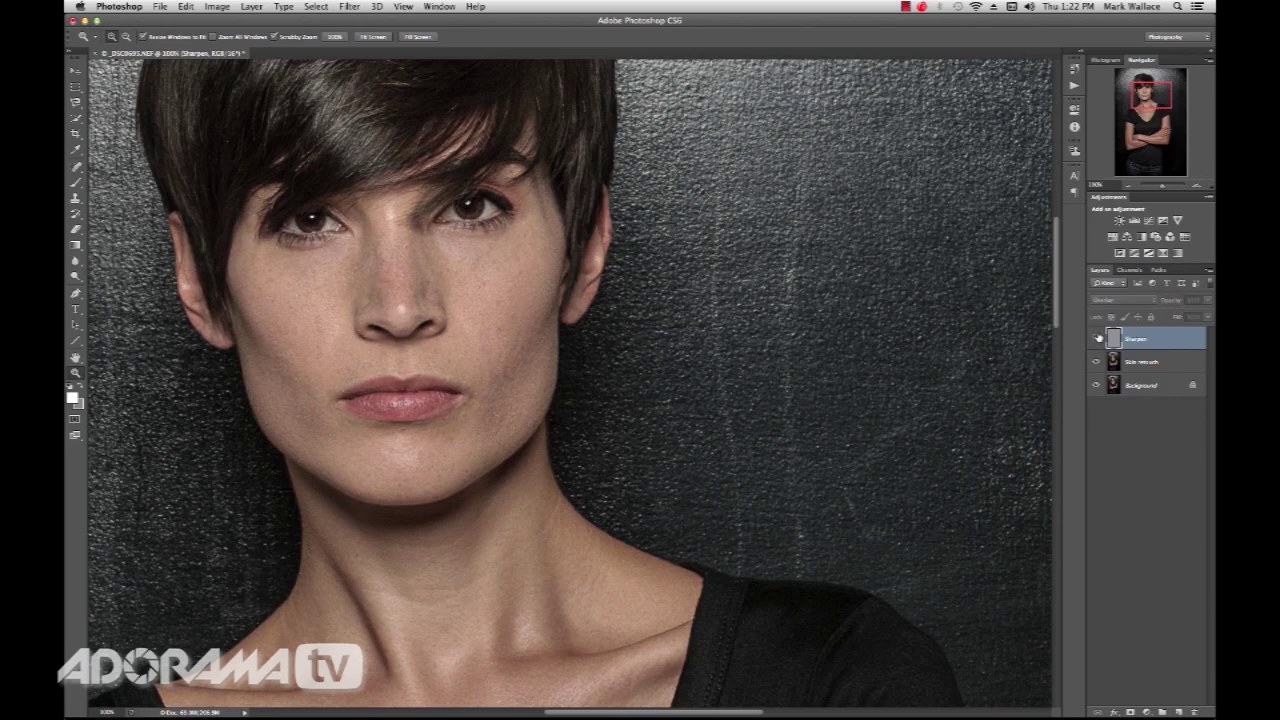
left_click(1098, 339)
left_click(1098, 338)
left_click(1098, 338)
left_click(1098, 339)
mouse_move(1127, 340)
left_mouse_down()
mouse_move(1131, 650)
mouse_move(1168, 703)
mouse_move(1237, 706)
left_mouse_up()
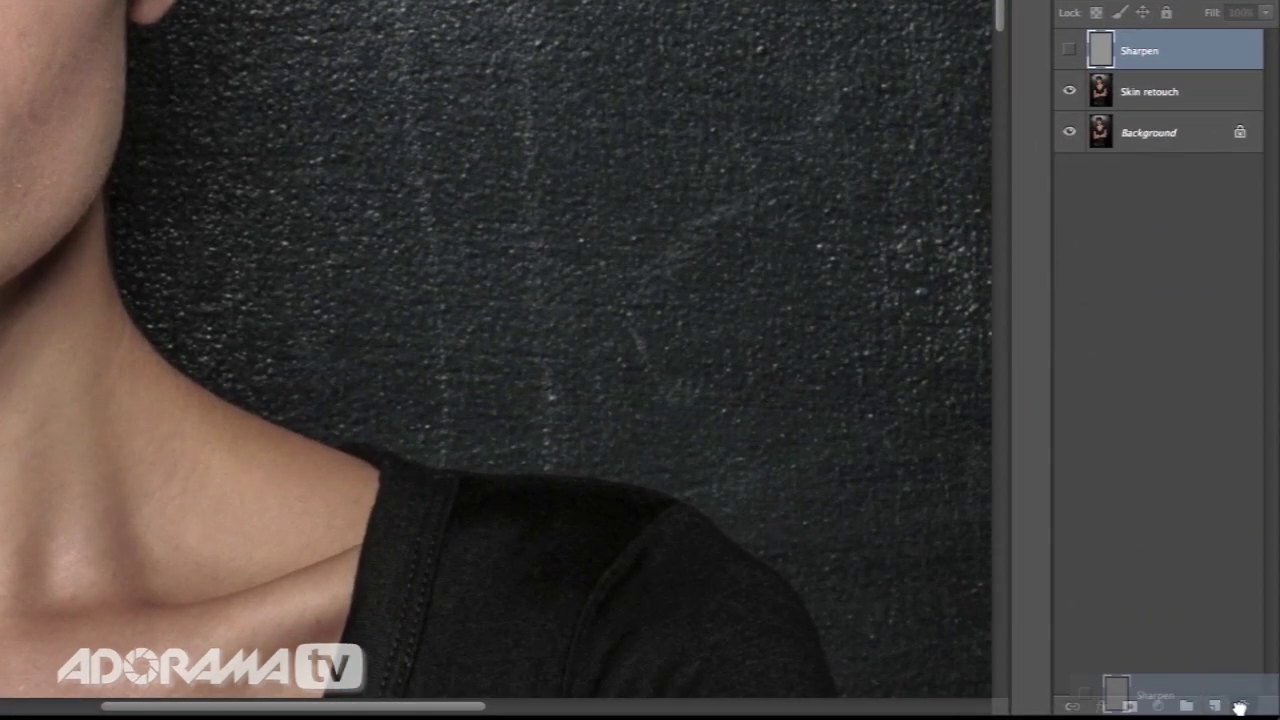
mouse_move(1131, 45)
left_mouse_down()
mouse_move(1171, 628)
mouse_move(1215, 702)
left_mouse_up()
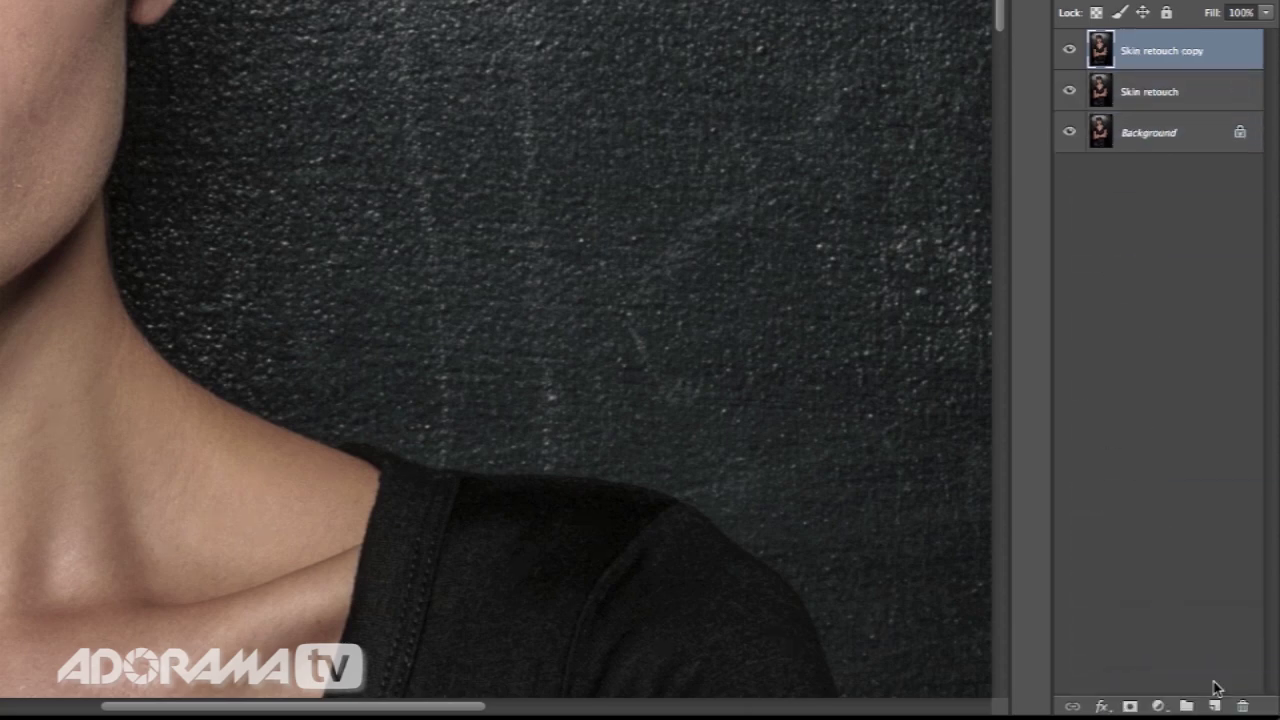
Rename the Skin retouch copy layer to 'HP Filter'.
double_click(1155, 52)
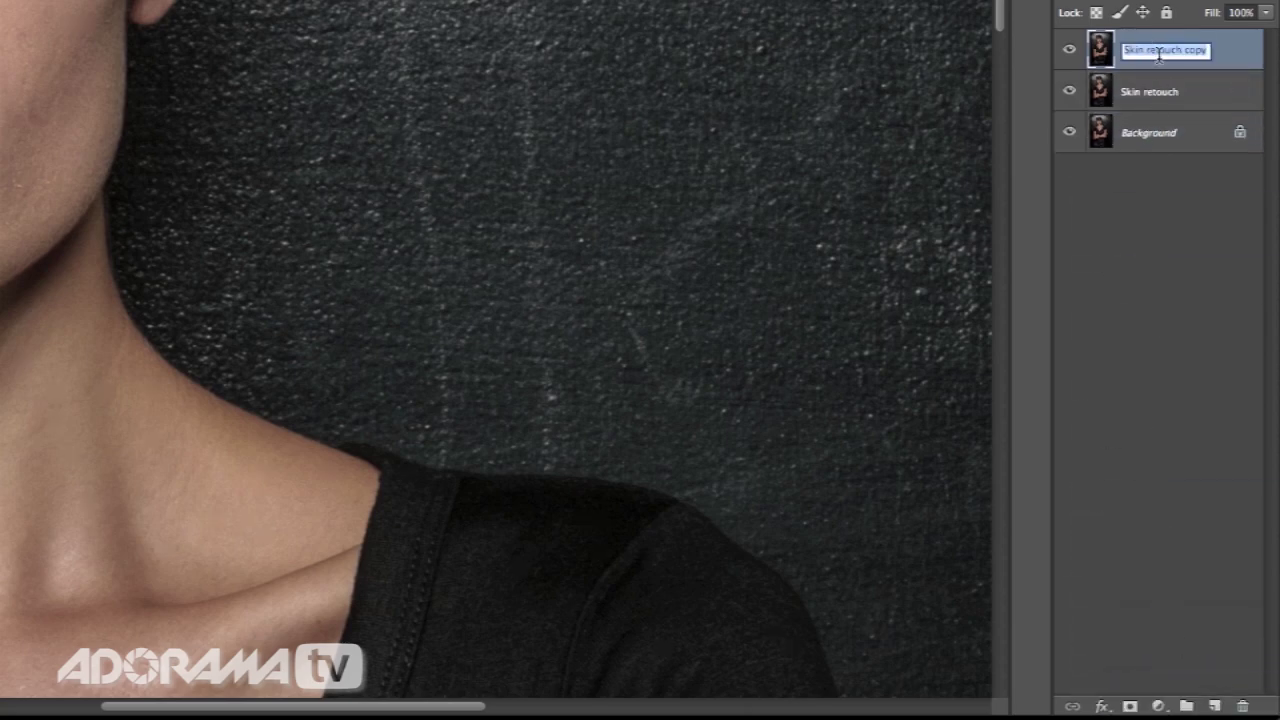
type("HP Fil")
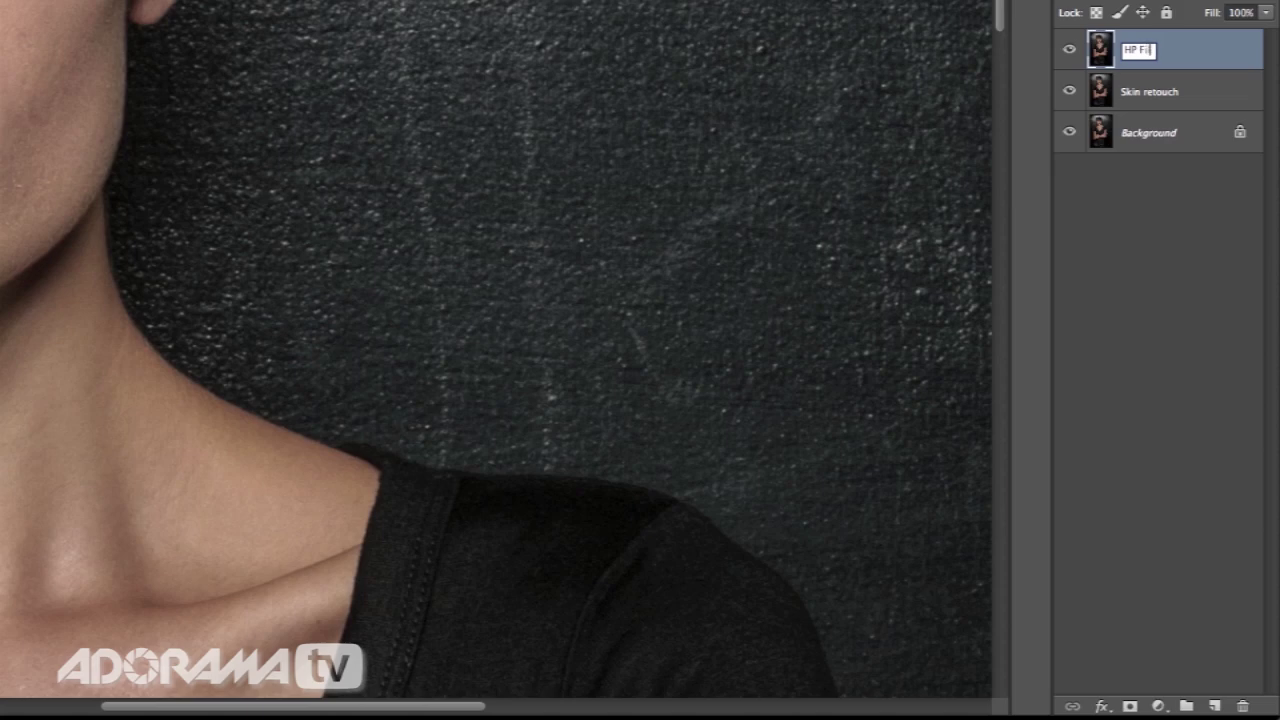
type("ter")
key("Return")
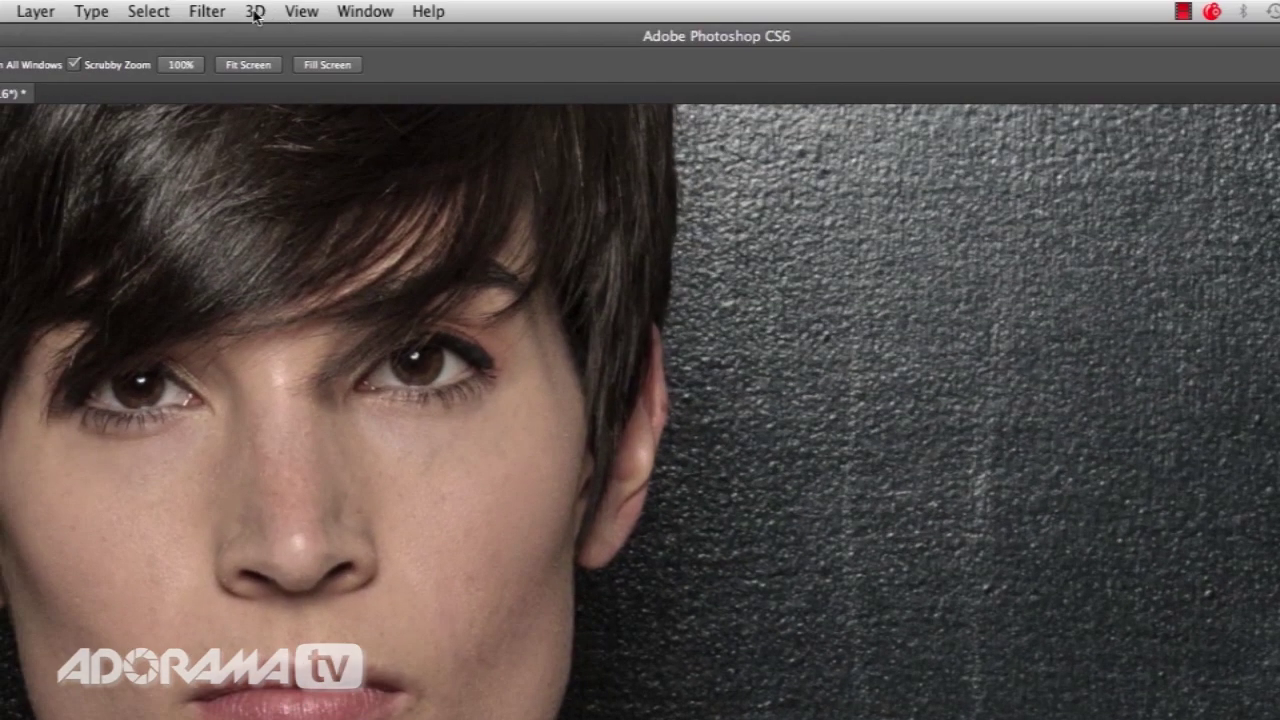
Apply a High Pass filter to HP Filter with a fine radius of about 0.7 pixels.
left_click(215, 12)
mouse_move(294, 420)
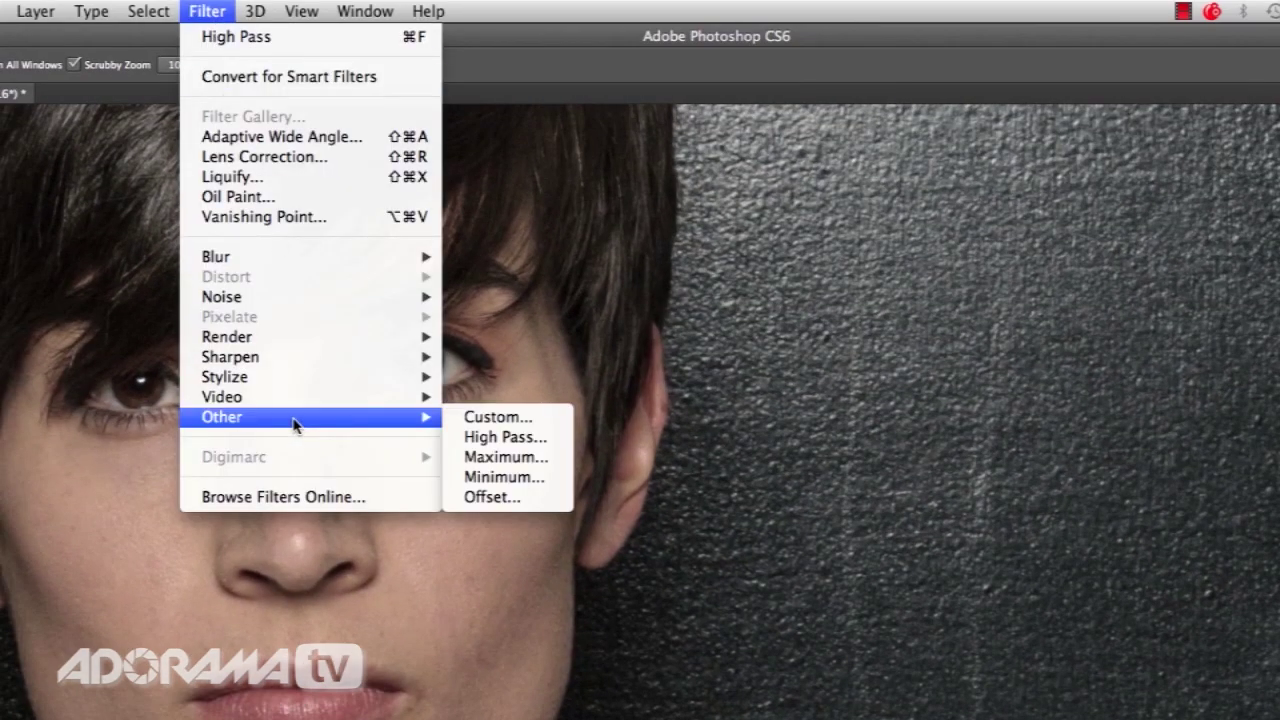
left_click(519, 441)
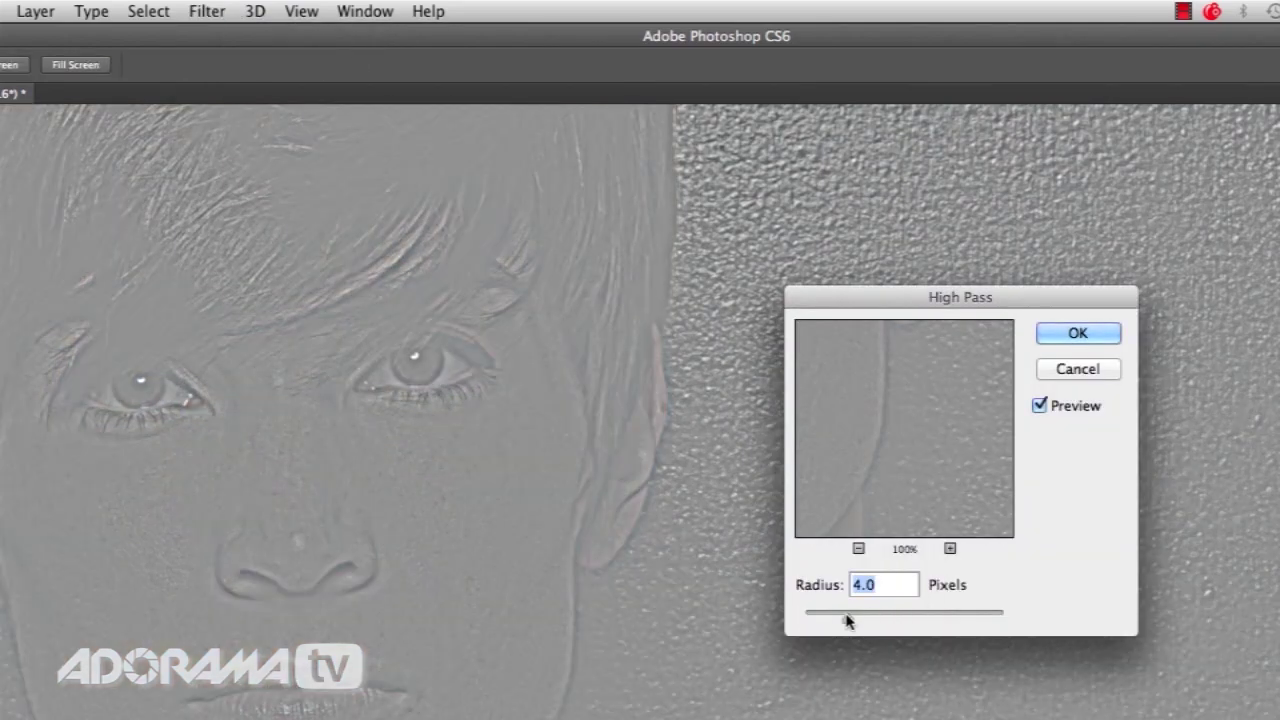
left_click_drag(845, 625, 815, 617)
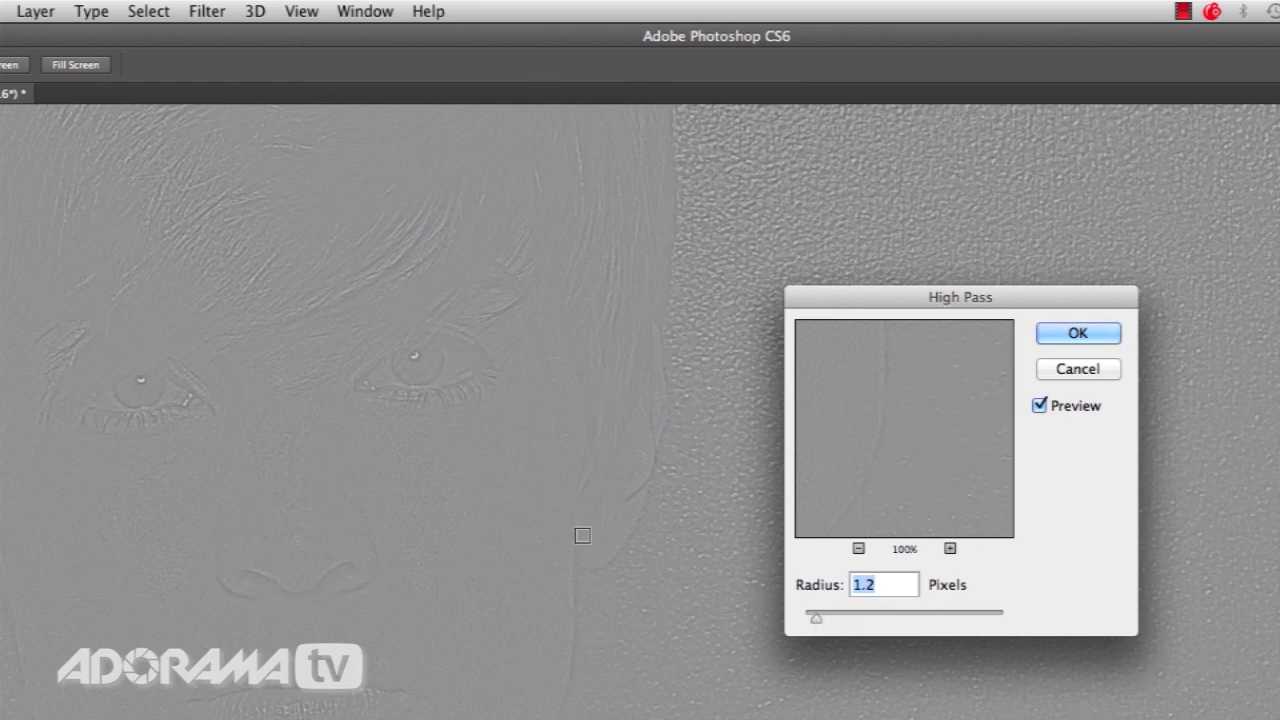
left_click_drag(818, 618, 815, 613)
left_click(1070, 340)
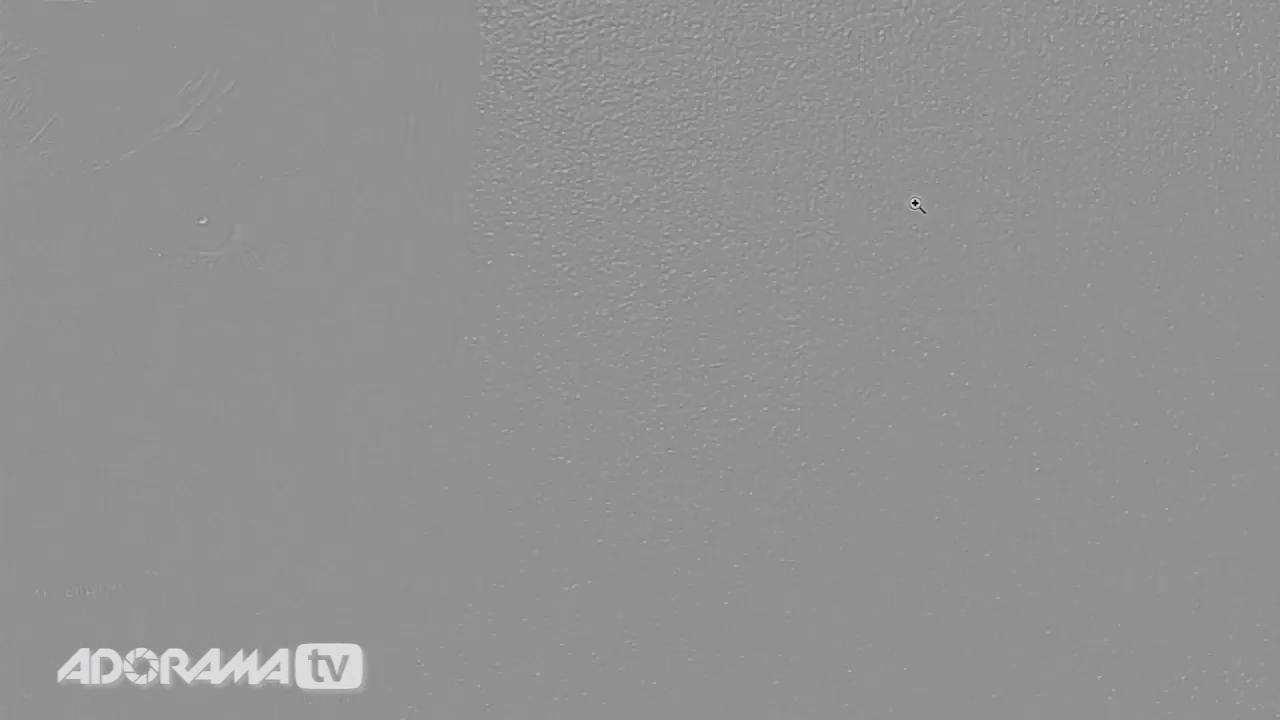
Set the HP Filter layer to Overlay and compare its sharpening on the hair.
left_click(1076, 141)
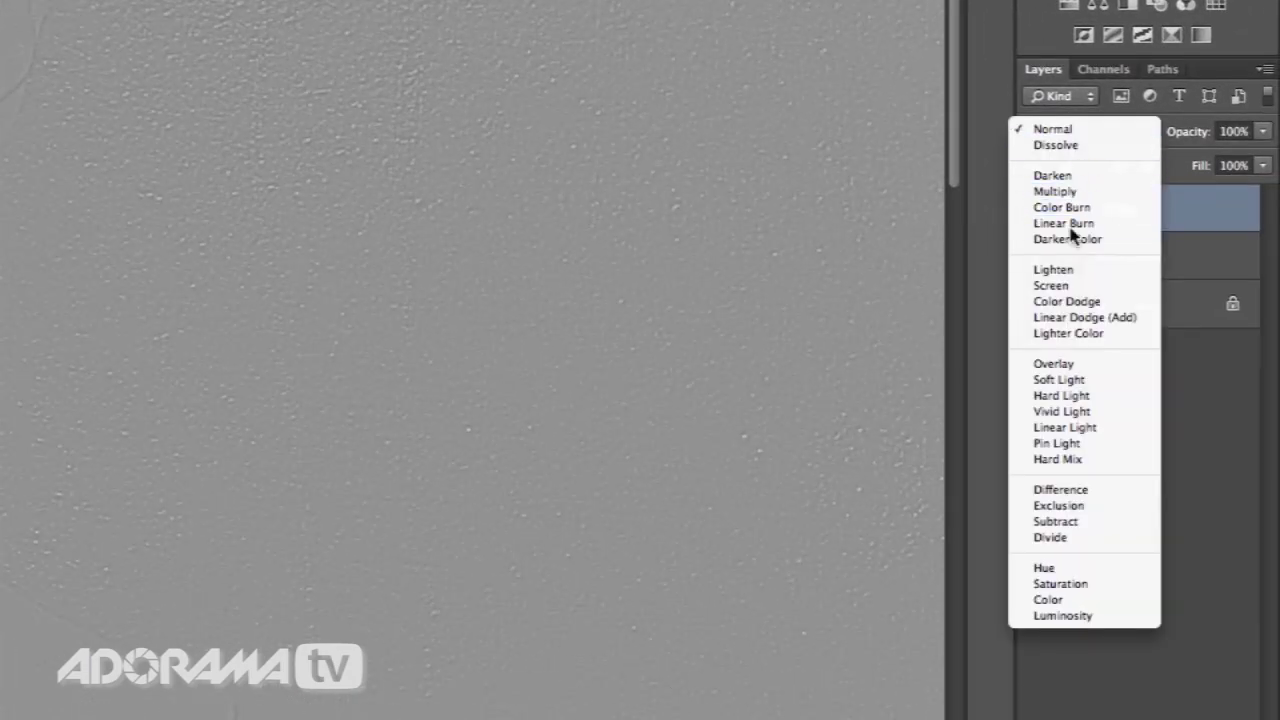
left_click(1088, 375)
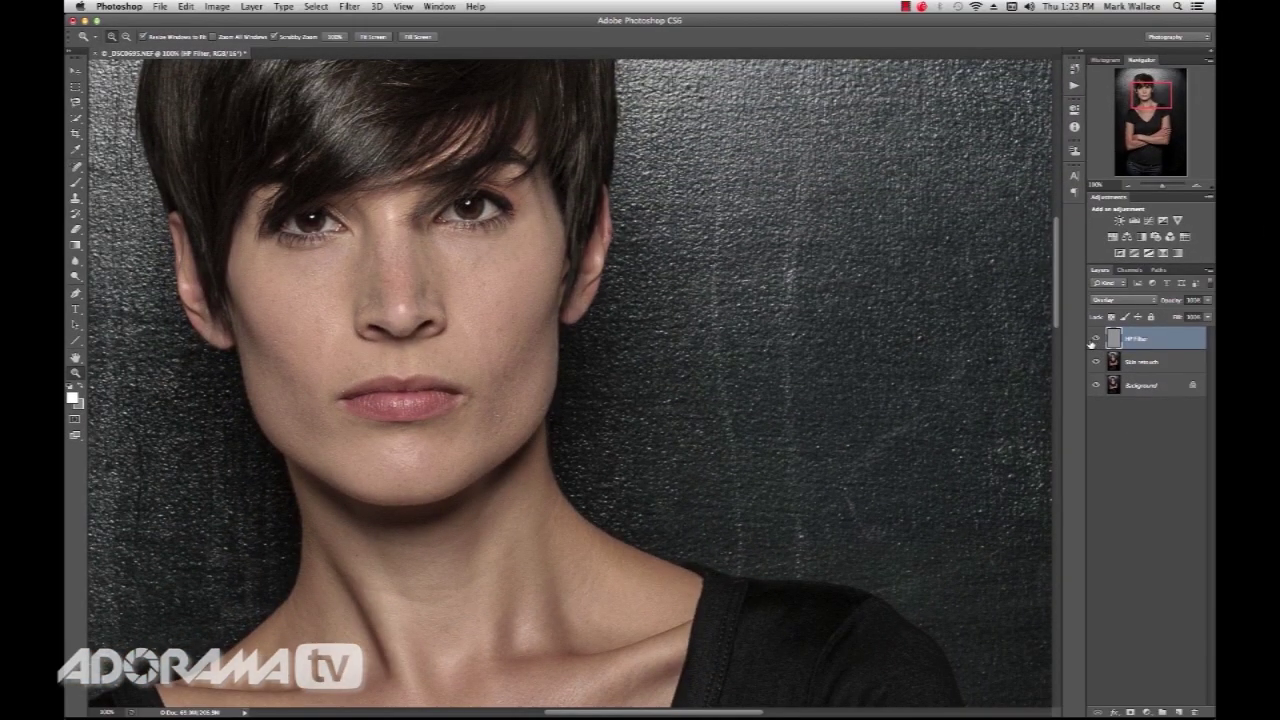
left_click_drag(1137, 95, 1137, 87)
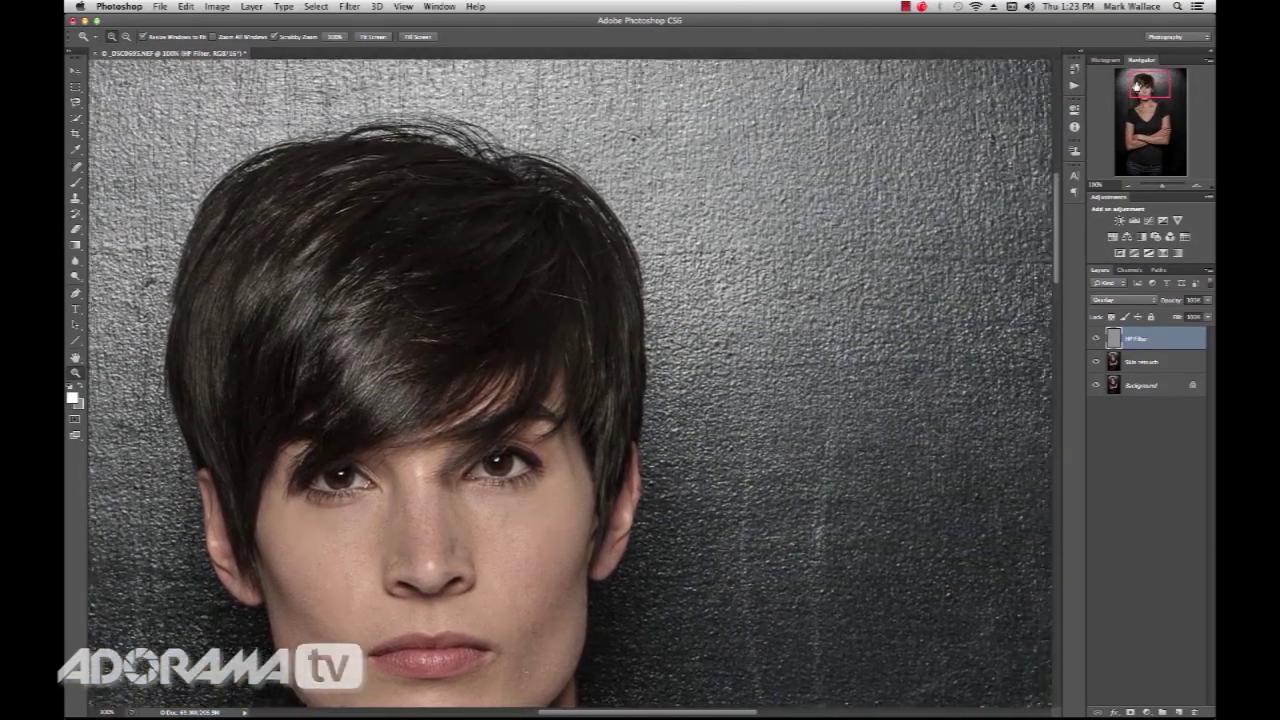
left_click(1095, 339)
left_click(1095, 340)
Check the effect on the clothing, then zoom out to 50% showing the chest and arms.
left_click_drag(1131, 139, 1124, 175)
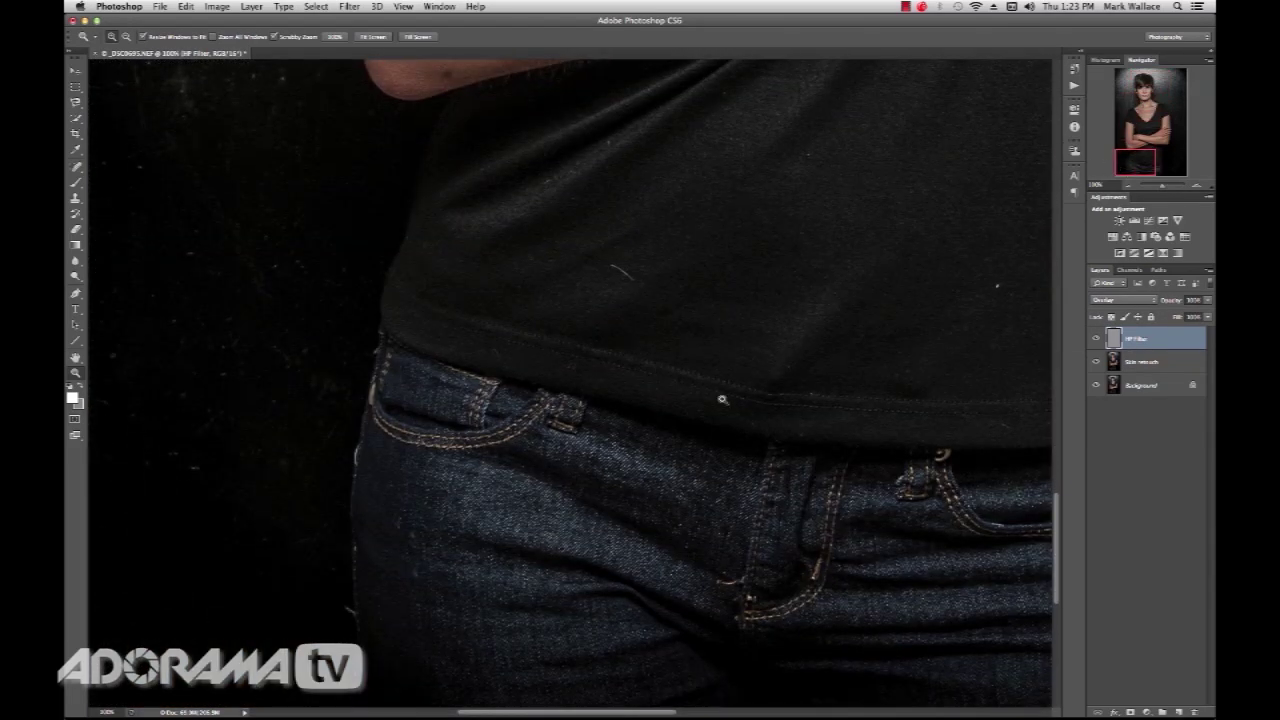
left_click(1095, 340)
left_click(1095, 340)
left_click_drag(1129, 156, 1142, 90)
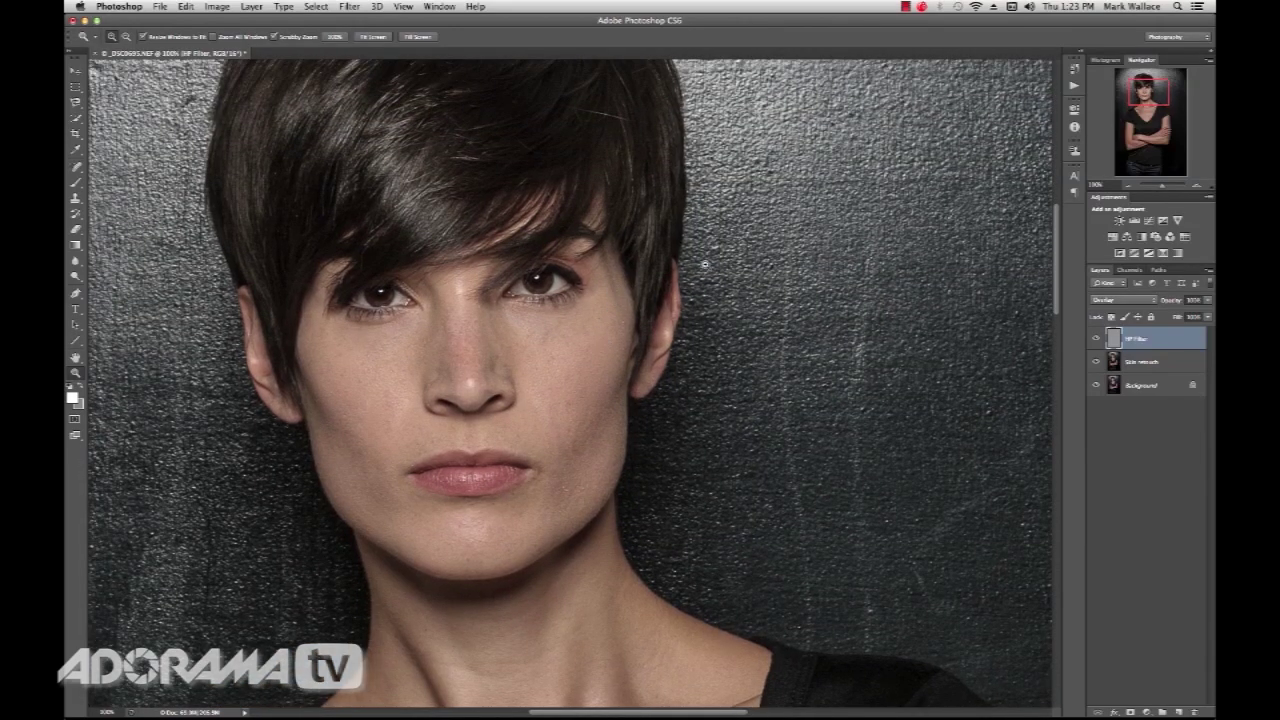
left_click(1129, 187)
left_click(1128, 186)
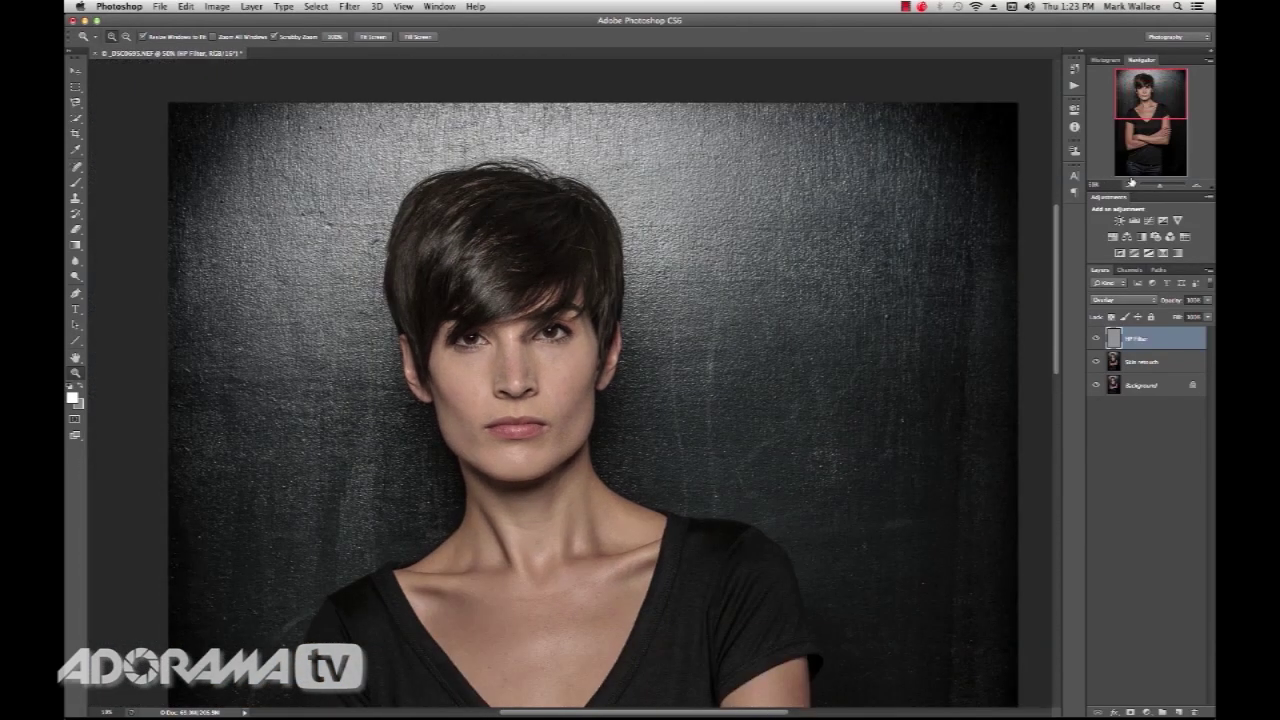
left_click_drag(1148, 113, 1117, 123)
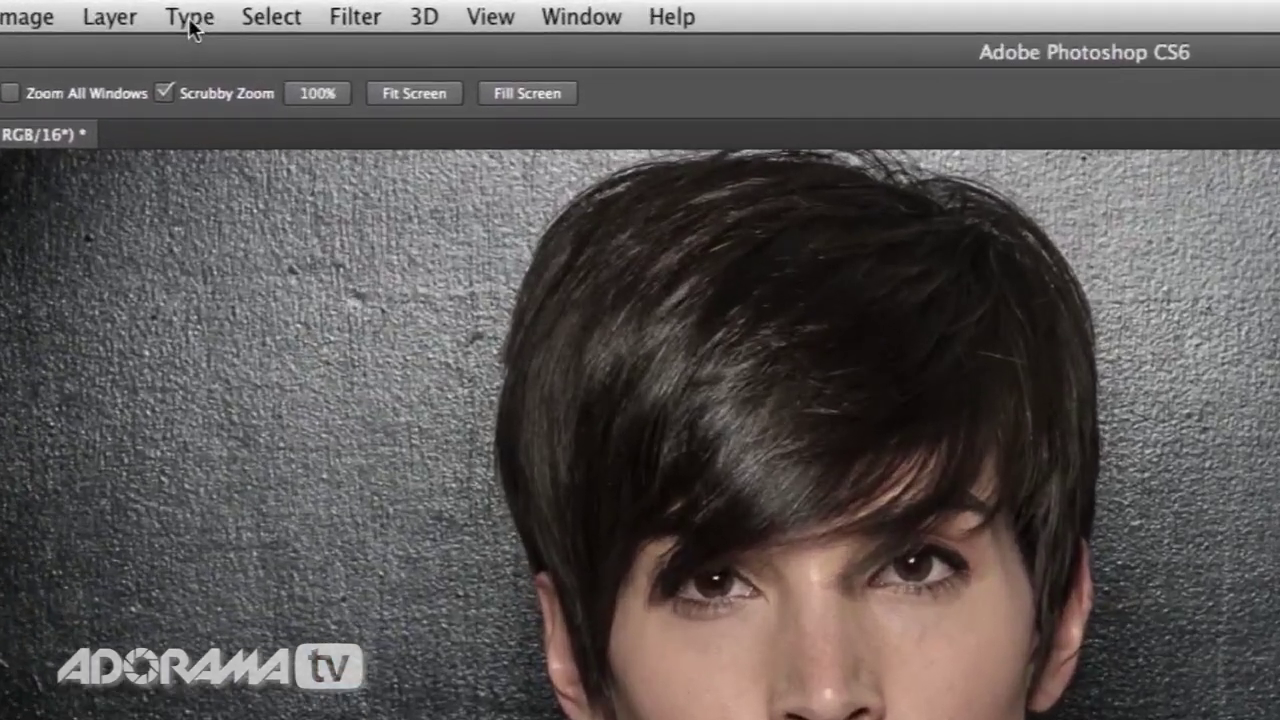
Create a new layer named 'Noise' in Overlay mode, filled with 50% neutral gray.
left_click(250, 8)
mouse_move(114, 54)
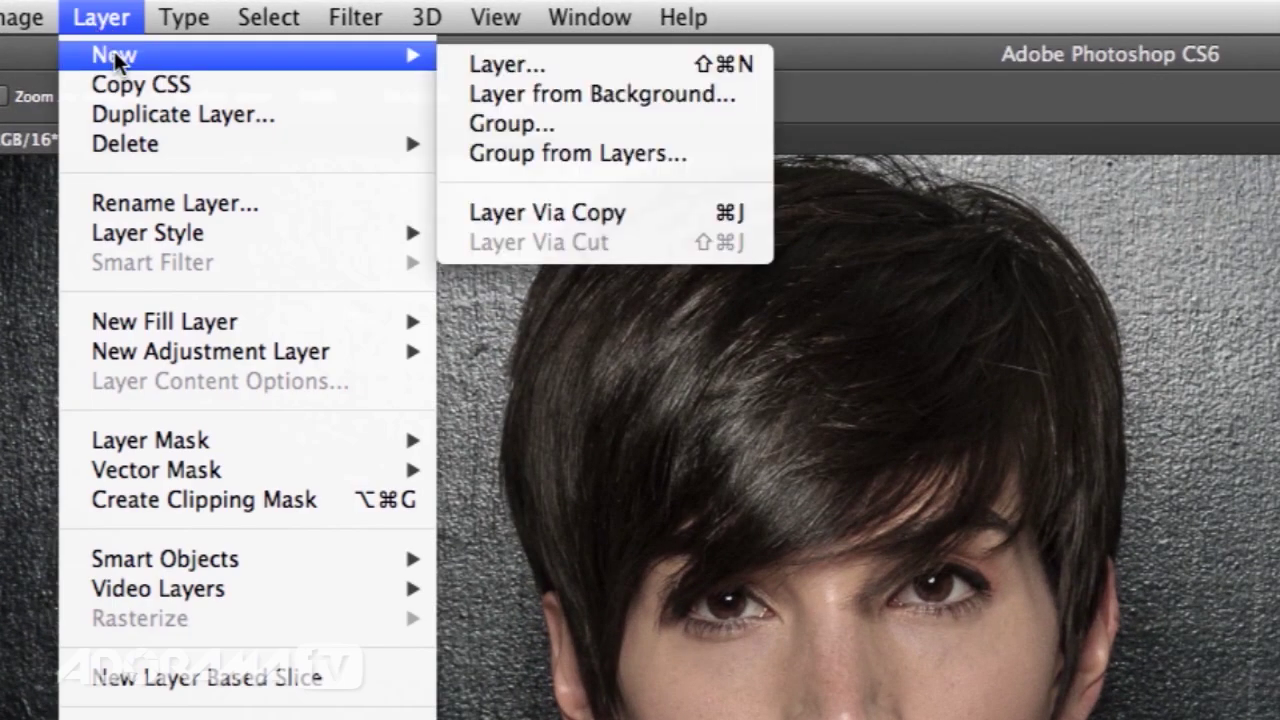
left_click(551, 68)
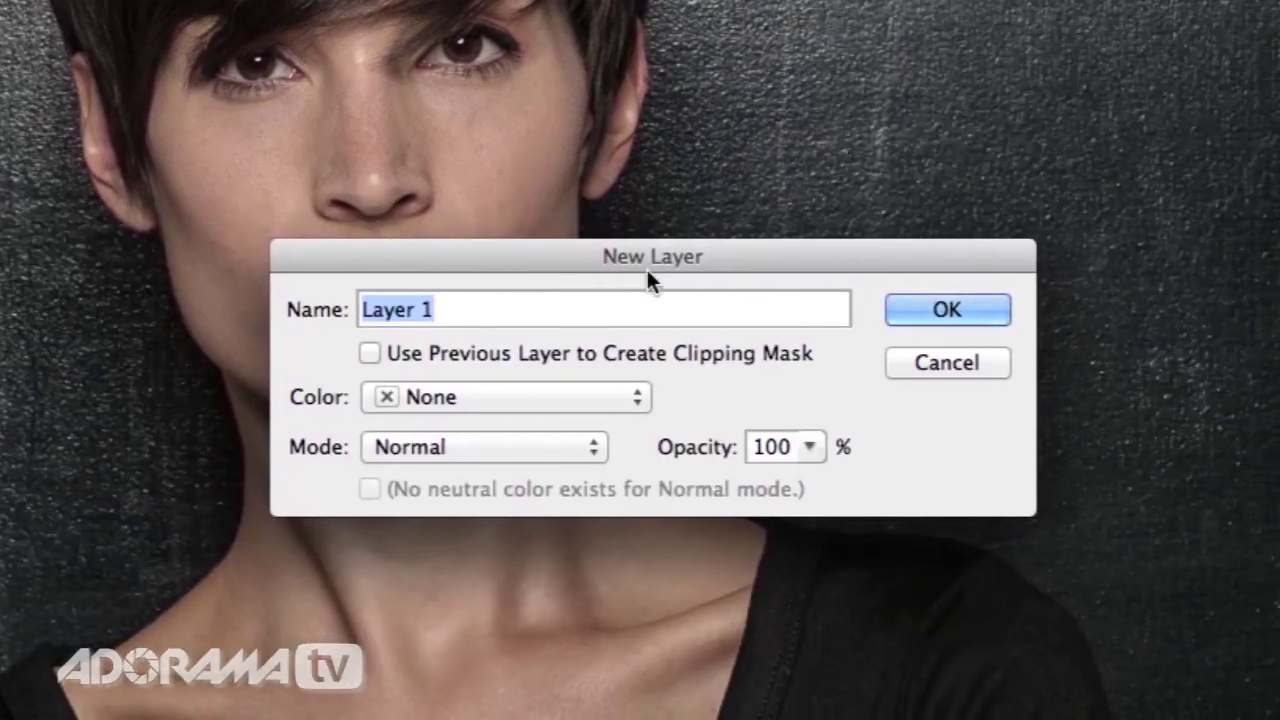
left_click(490, 309)
type("Noise")
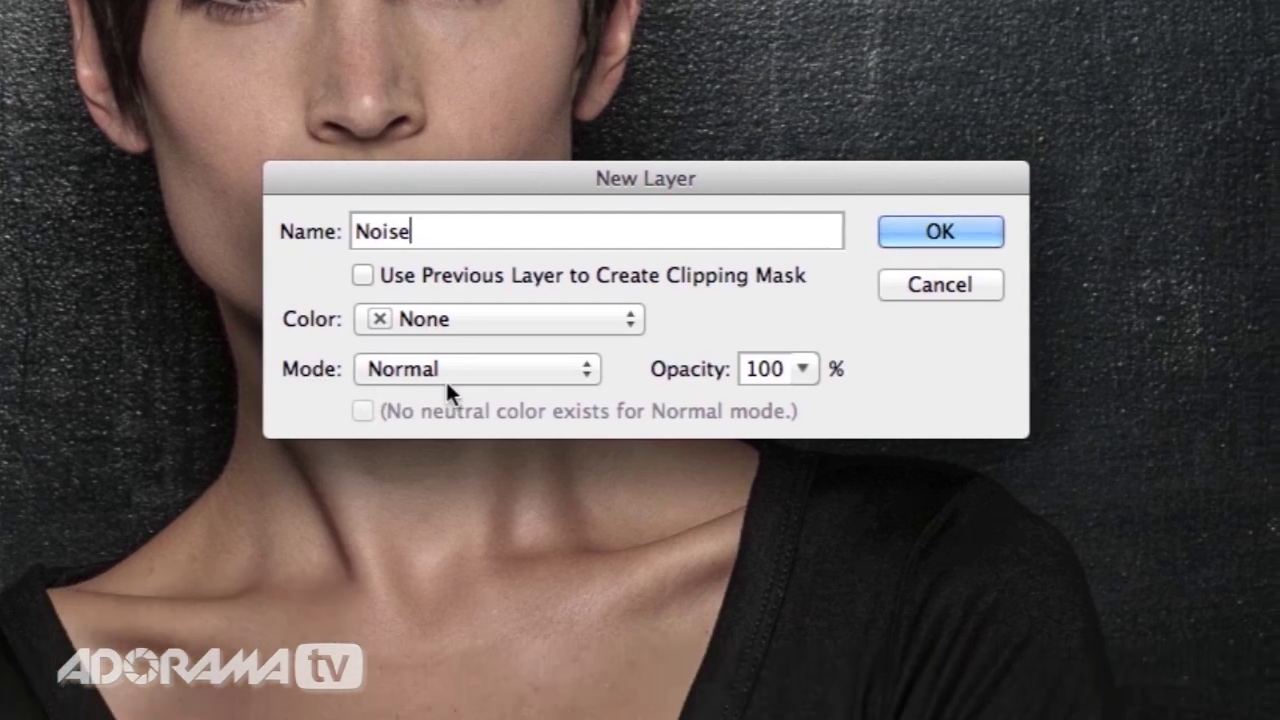
left_click(450, 455)
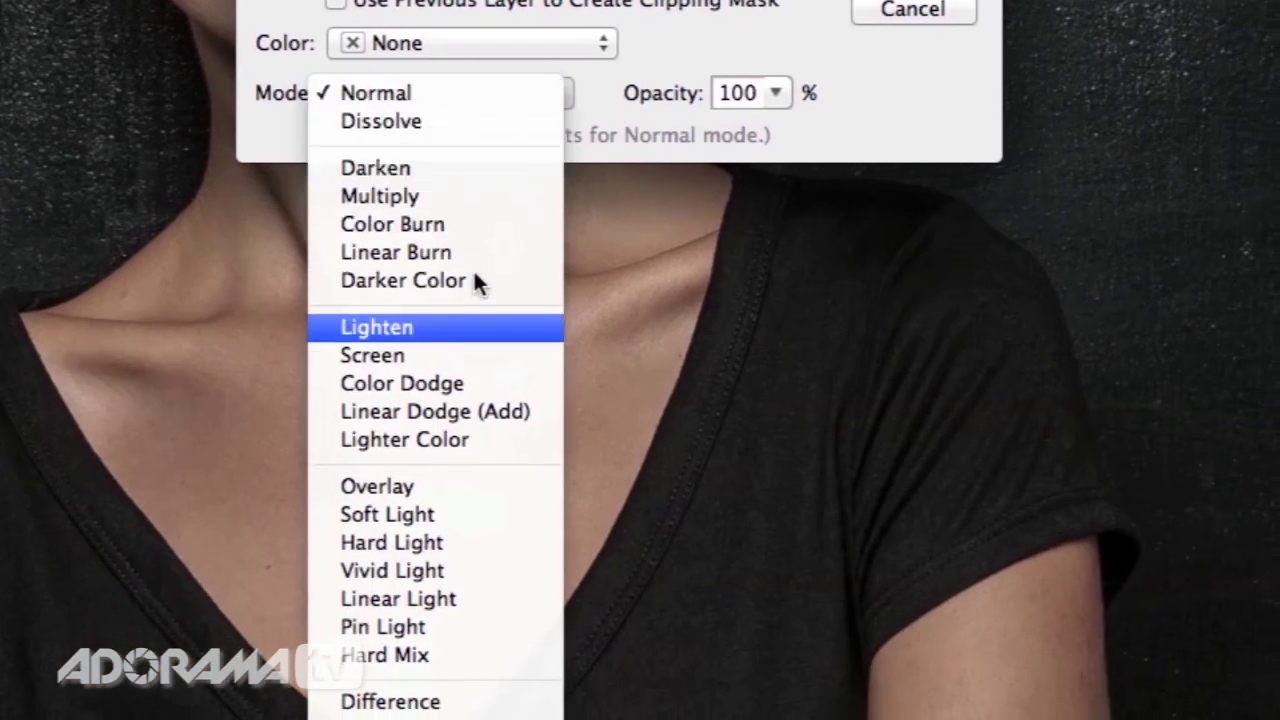
left_click(432, 487)
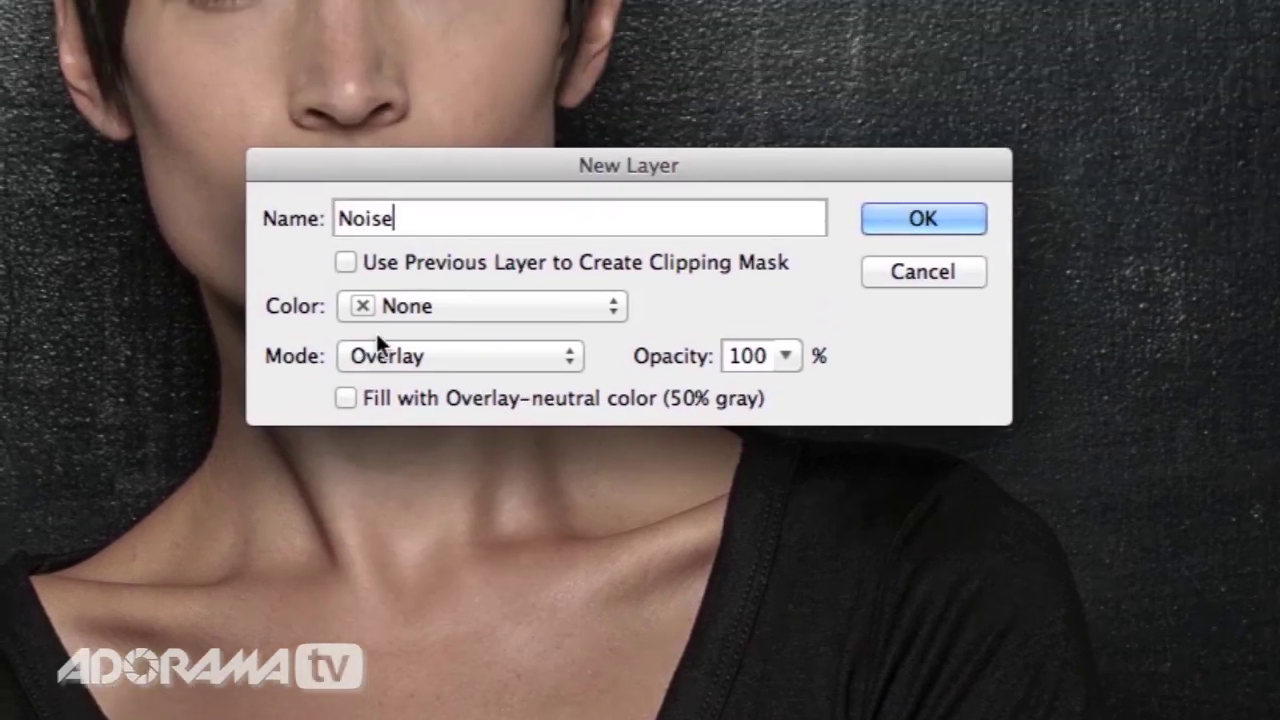
left_click(346, 399)
left_click(930, 218)
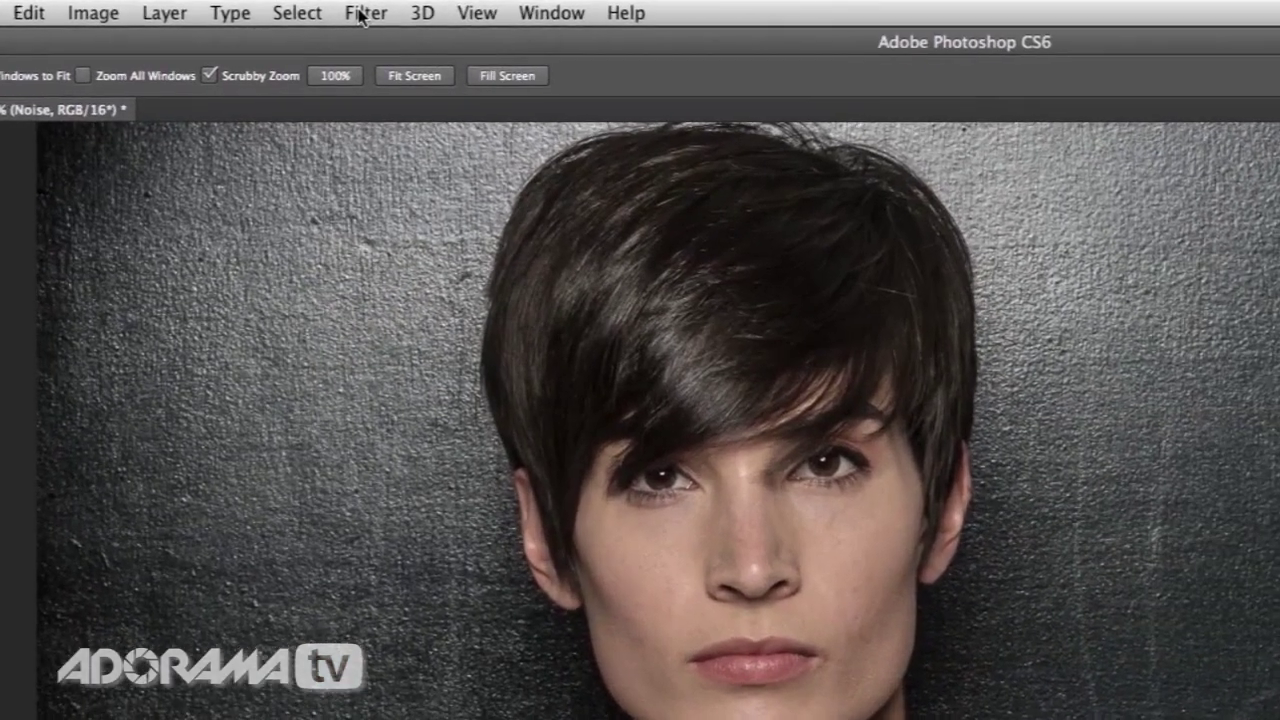
Apply Add Noise to the Noise layer at 4%, Gaussian, monochromatic.
left_click(346, 8)
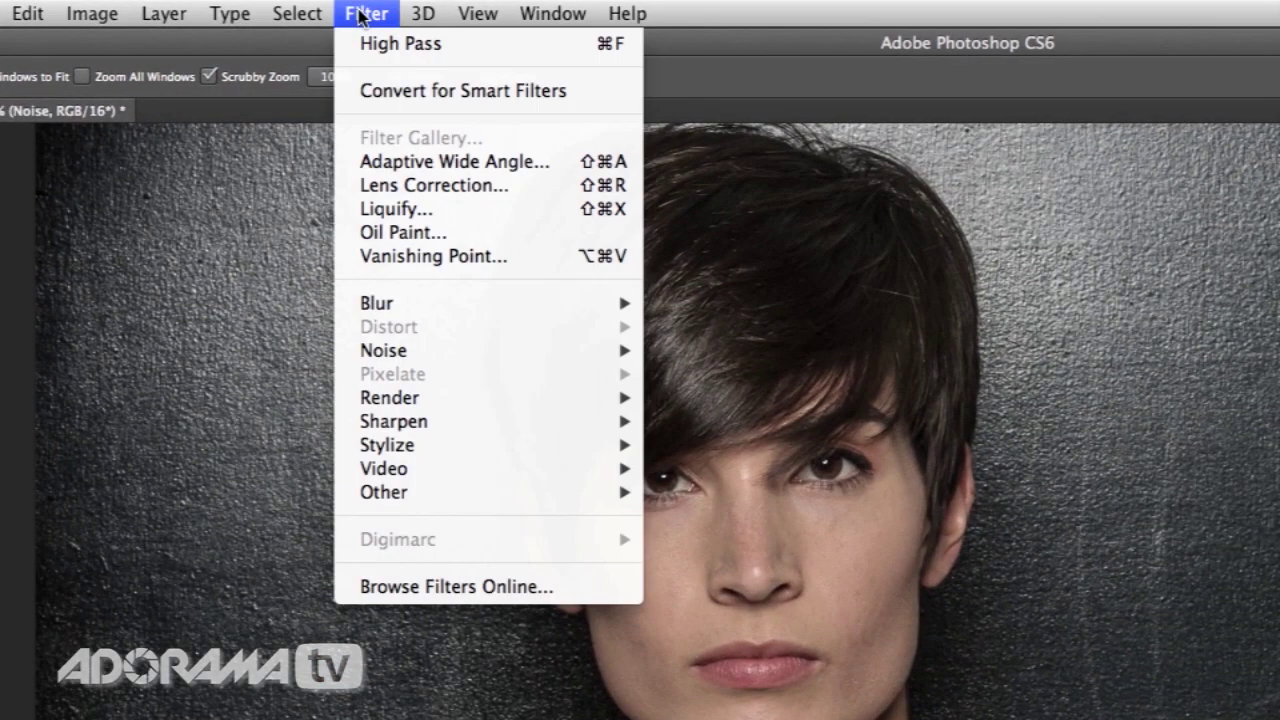
mouse_move(425, 357)
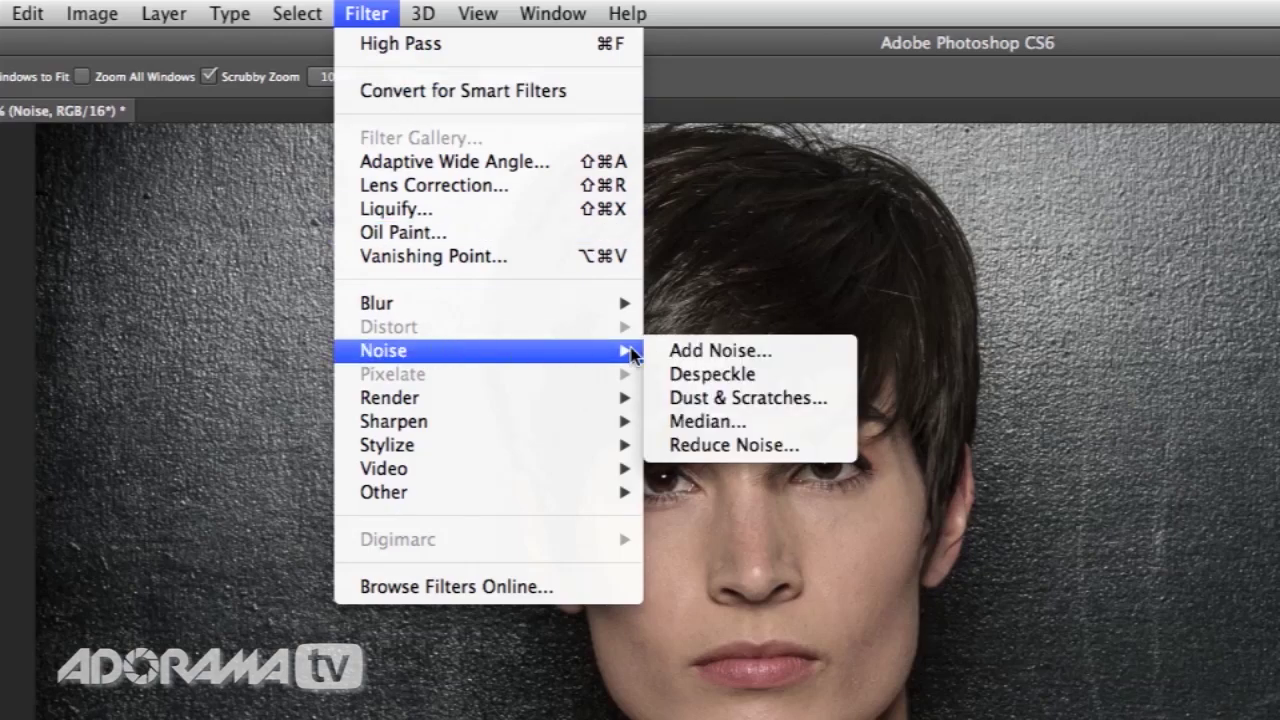
left_click(700, 350)
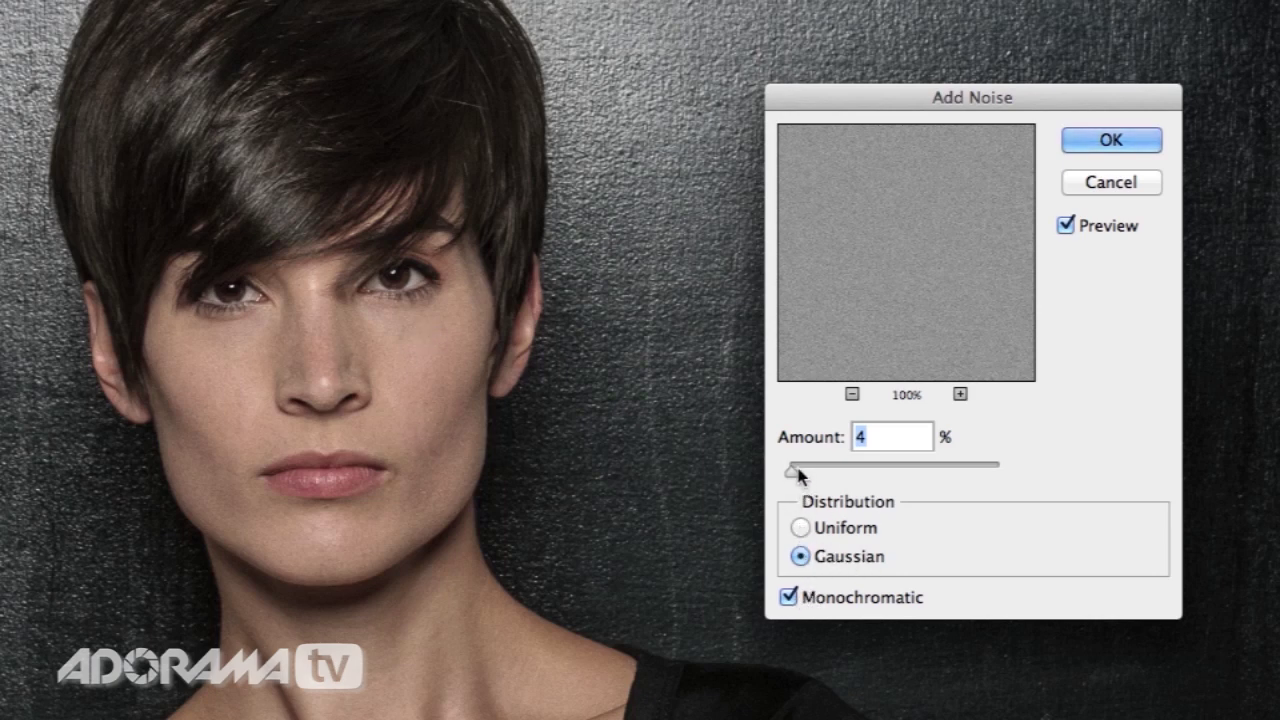
left_click_drag(794, 472, 802, 476)
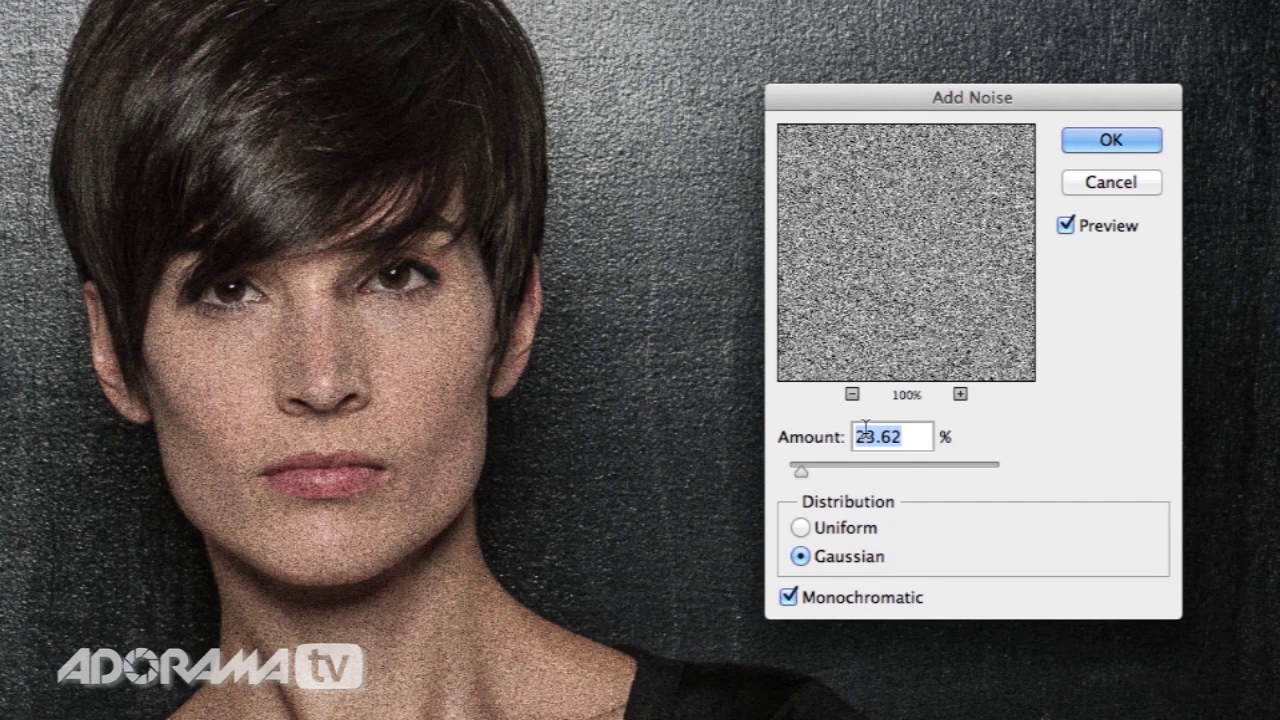
type("4")
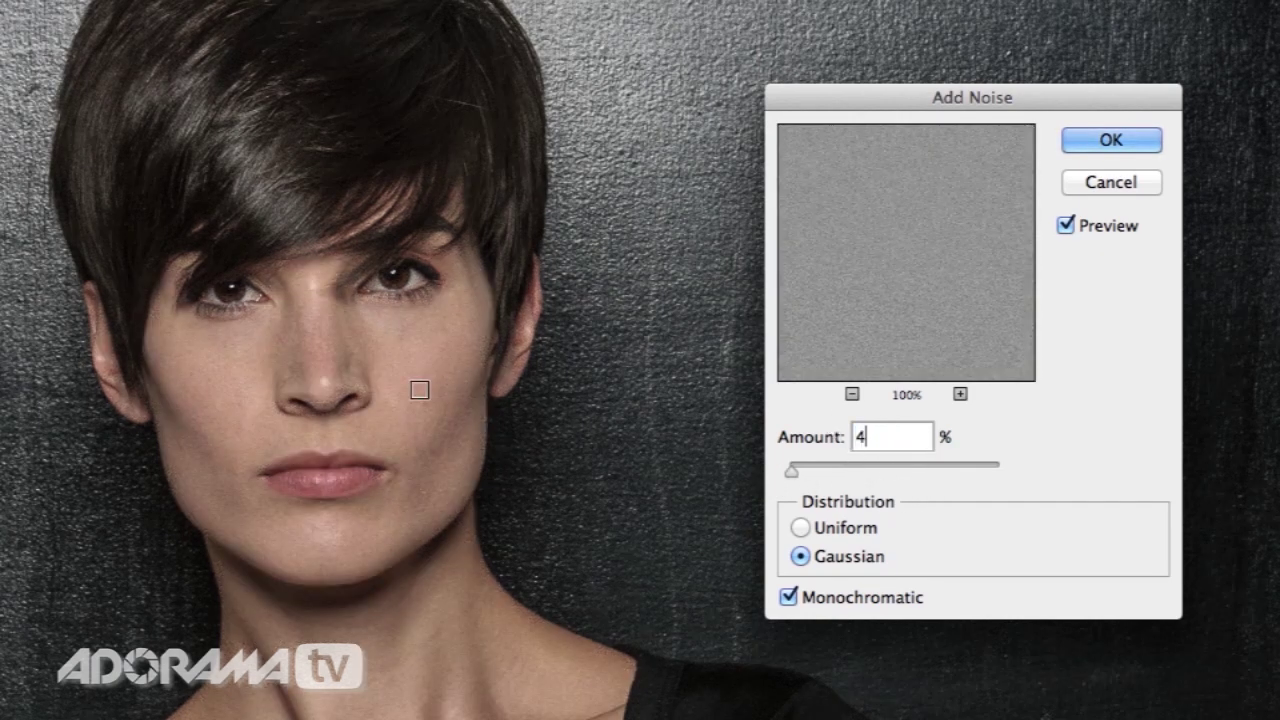
left_click(1100, 151)
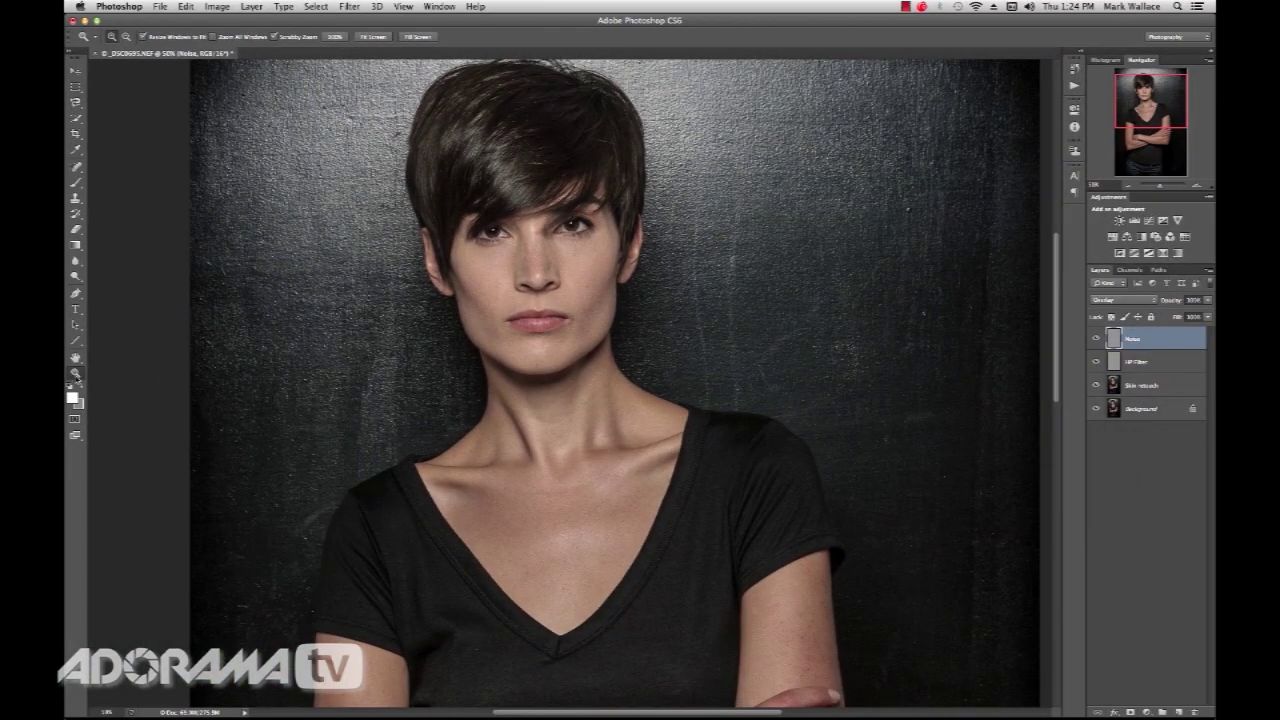
At 100% zoom on the eyes, compare the portrait with and without noise, then add a white mask to the Noise layer.
double_click(75, 373)
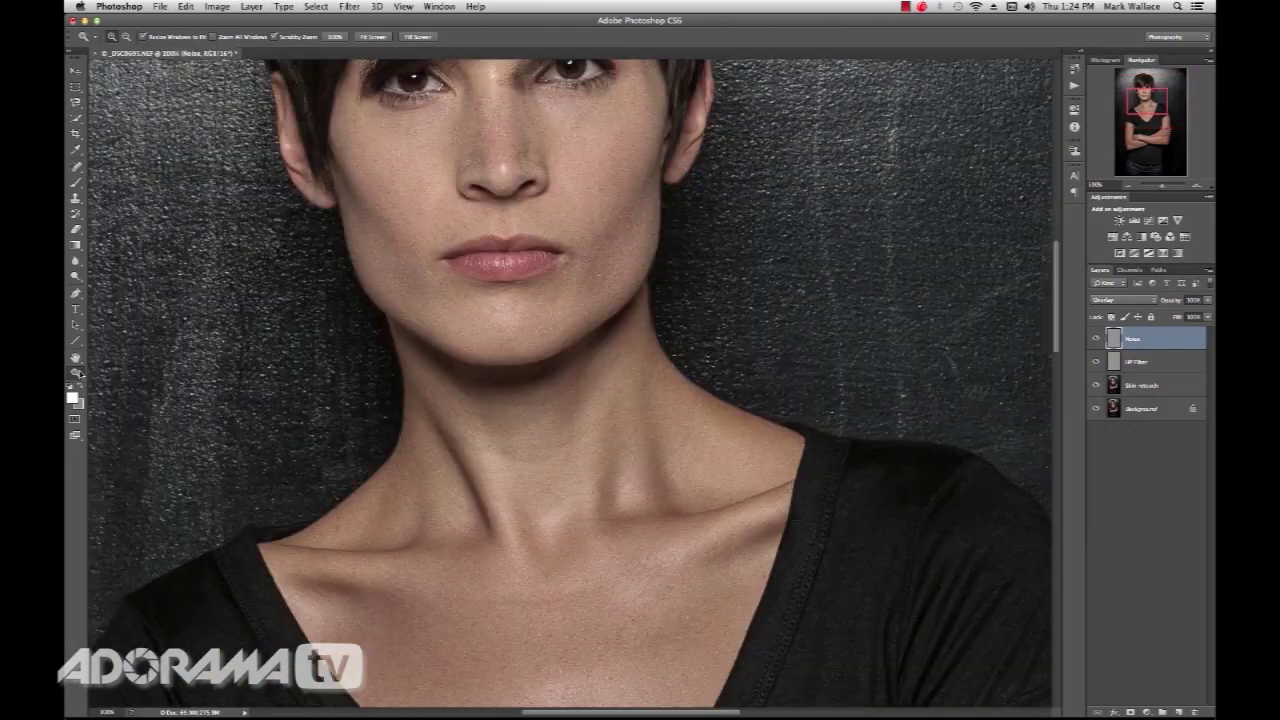
left_click_drag(618, 200, 660, 298)
left_click(1096, 340)
left_click(1095, 340)
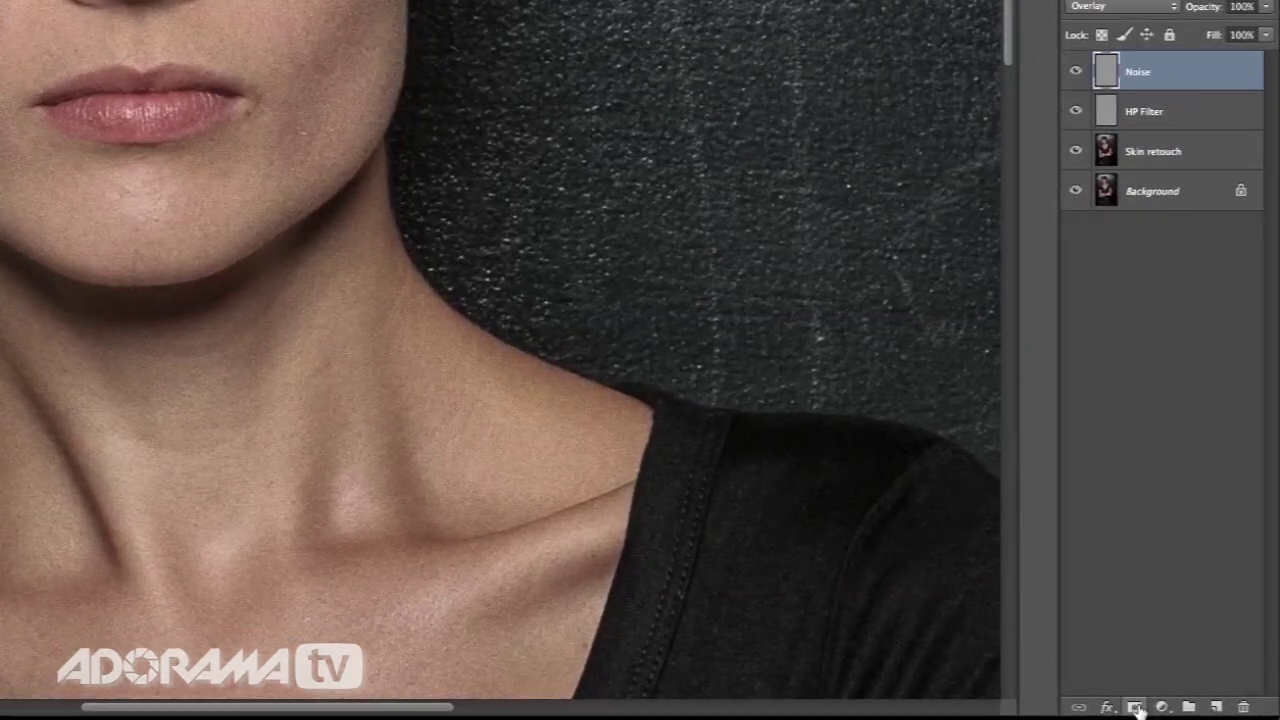
left_click(1131, 712)
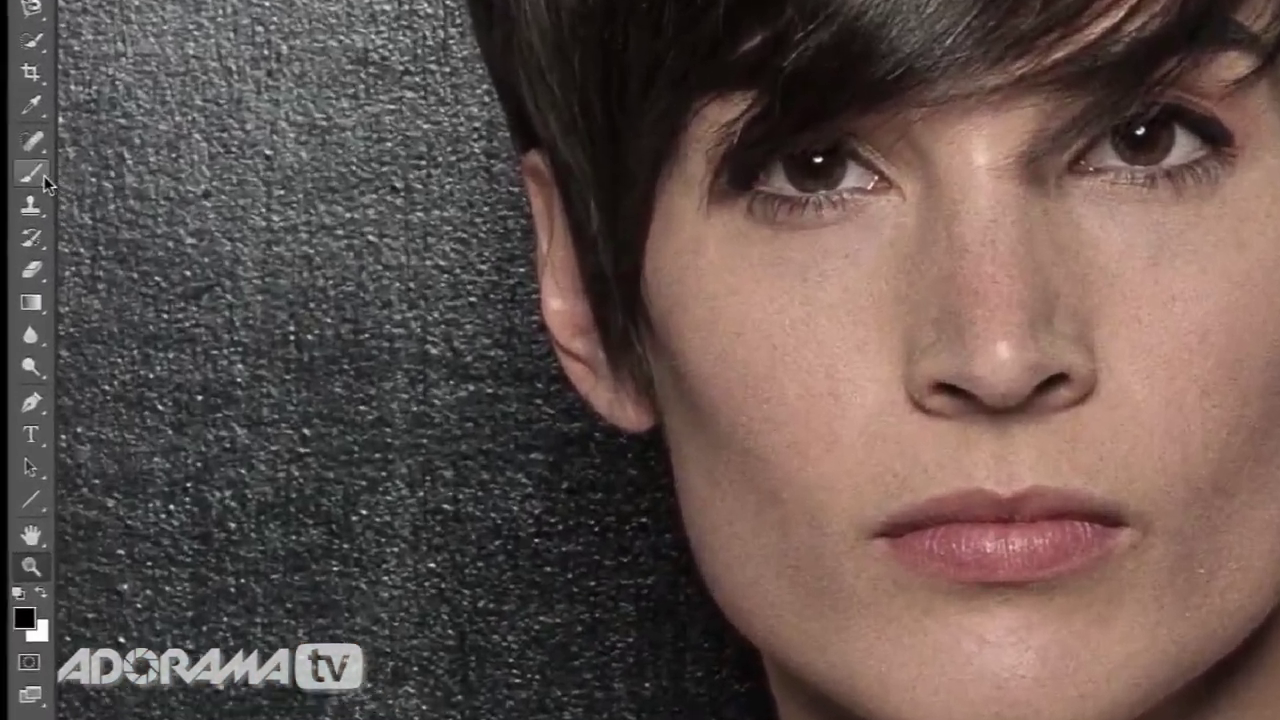
key("b")
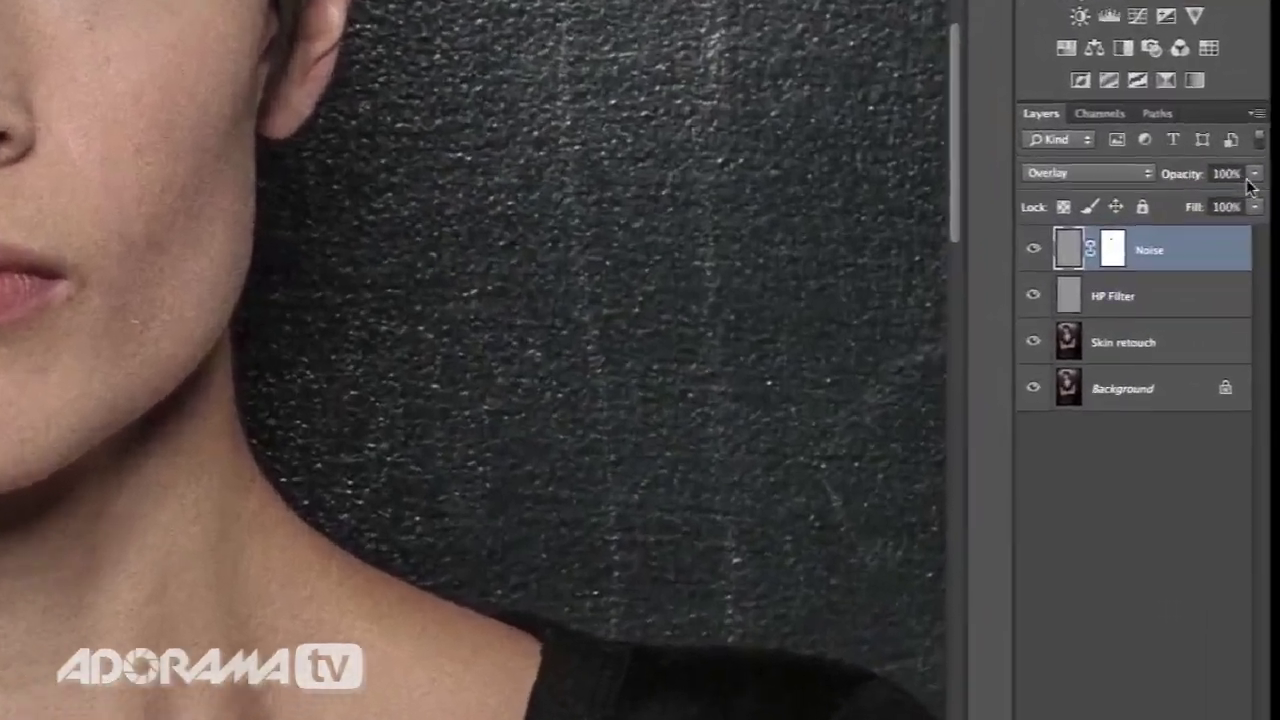
Lower the Noise layer's opacity to about 61%, then hide and show the edit layers to compare.
left_click(1207, 301)
left_click_drag(1206, 313, 1203, 318)
left_click_drag(1254, 190, 1238, 190)
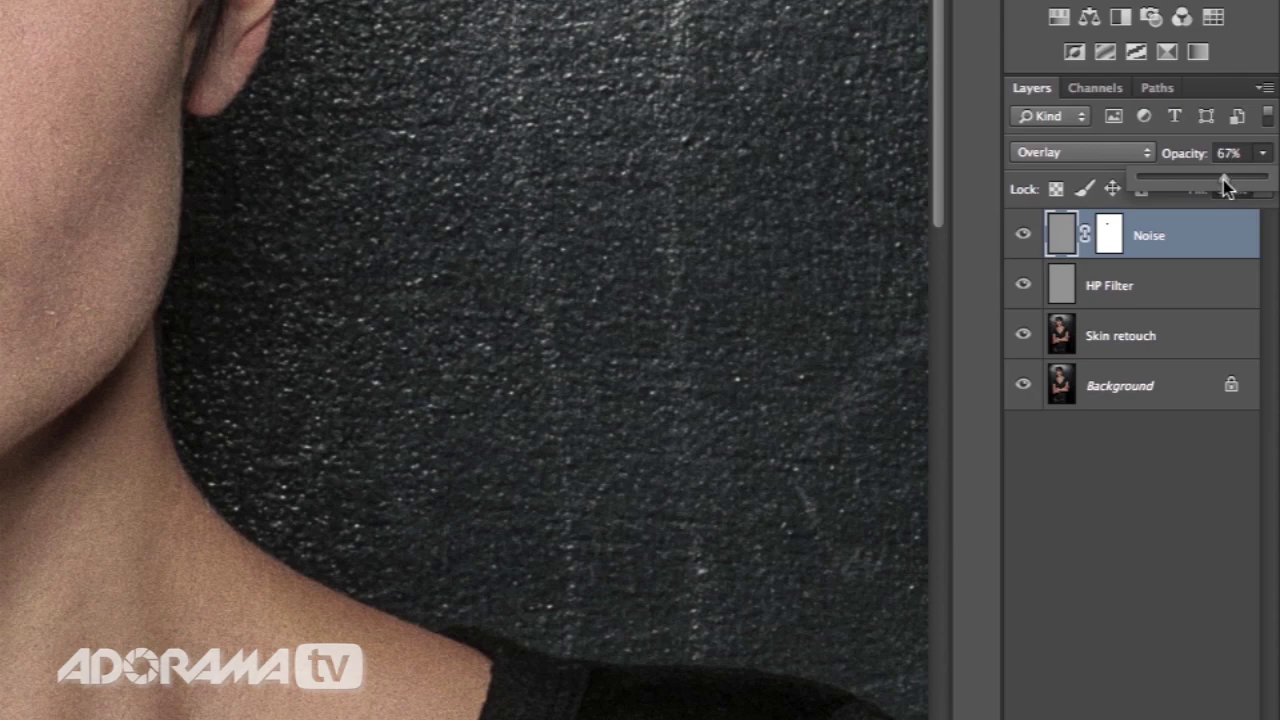
left_click_drag(1227, 180, 1220, 183)
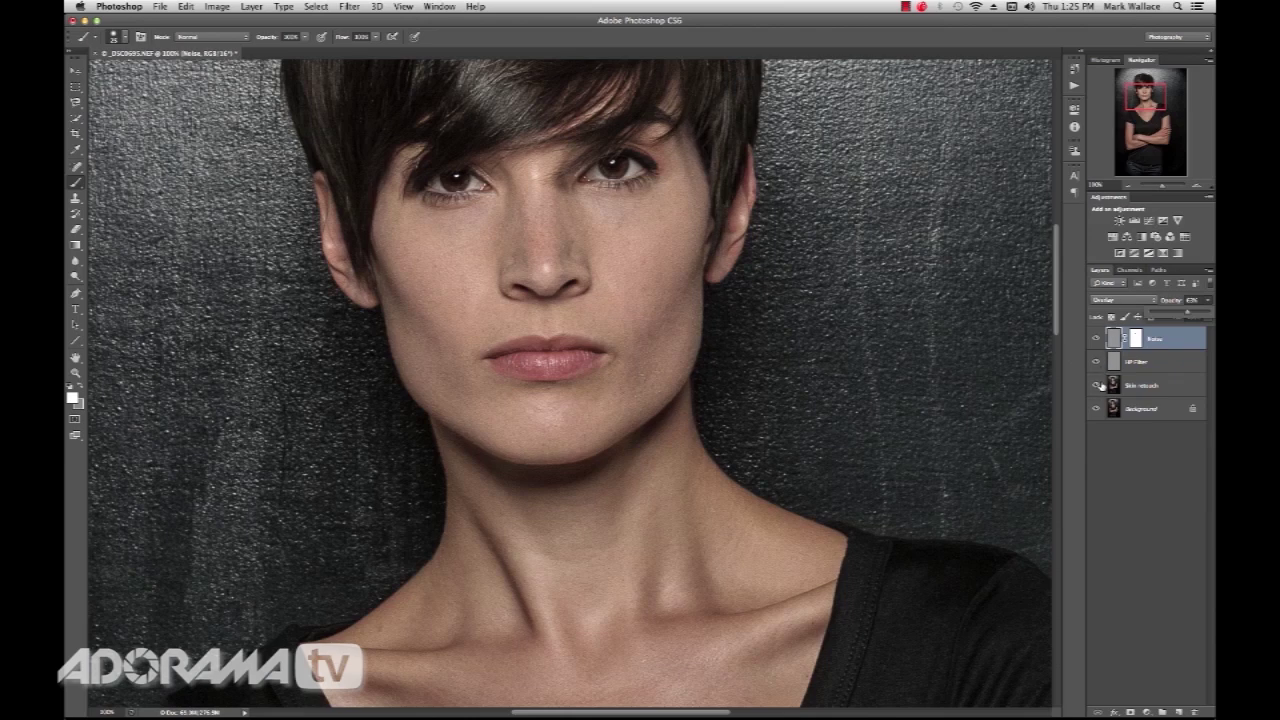
left_click_drag(1097, 387, 1102, 340)
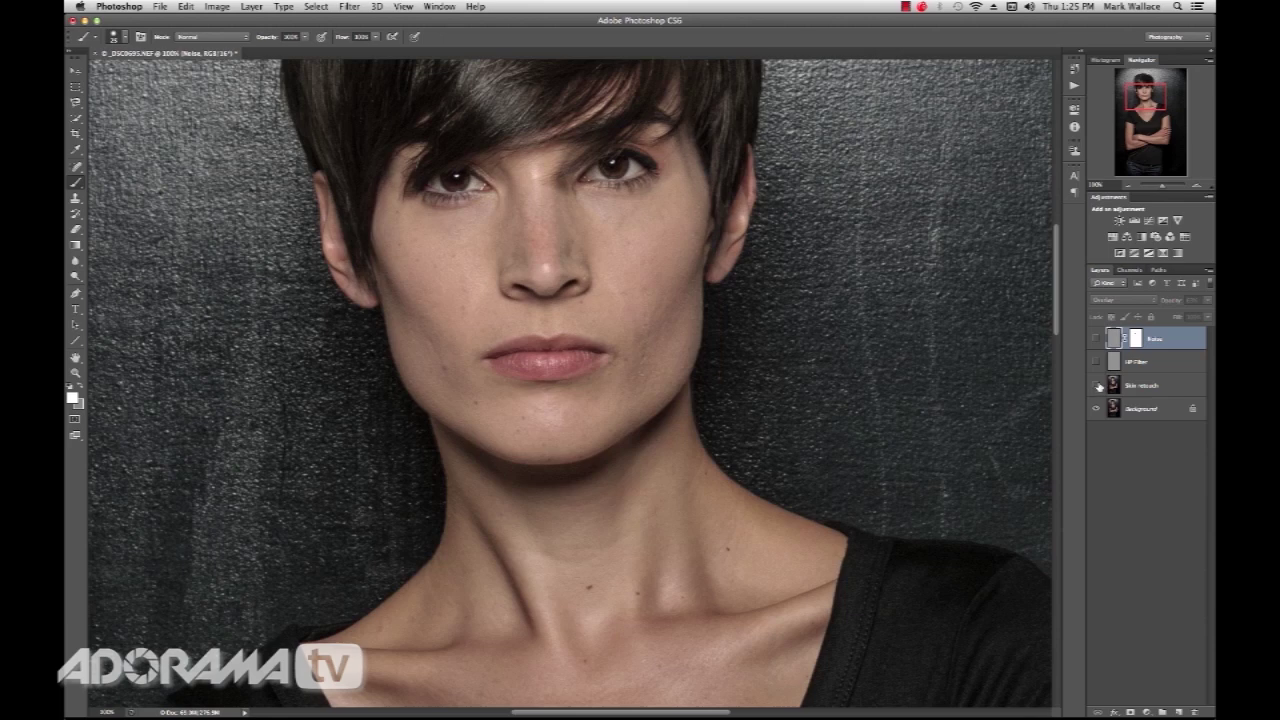
left_click_drag(1097, 386, 1098, 342)
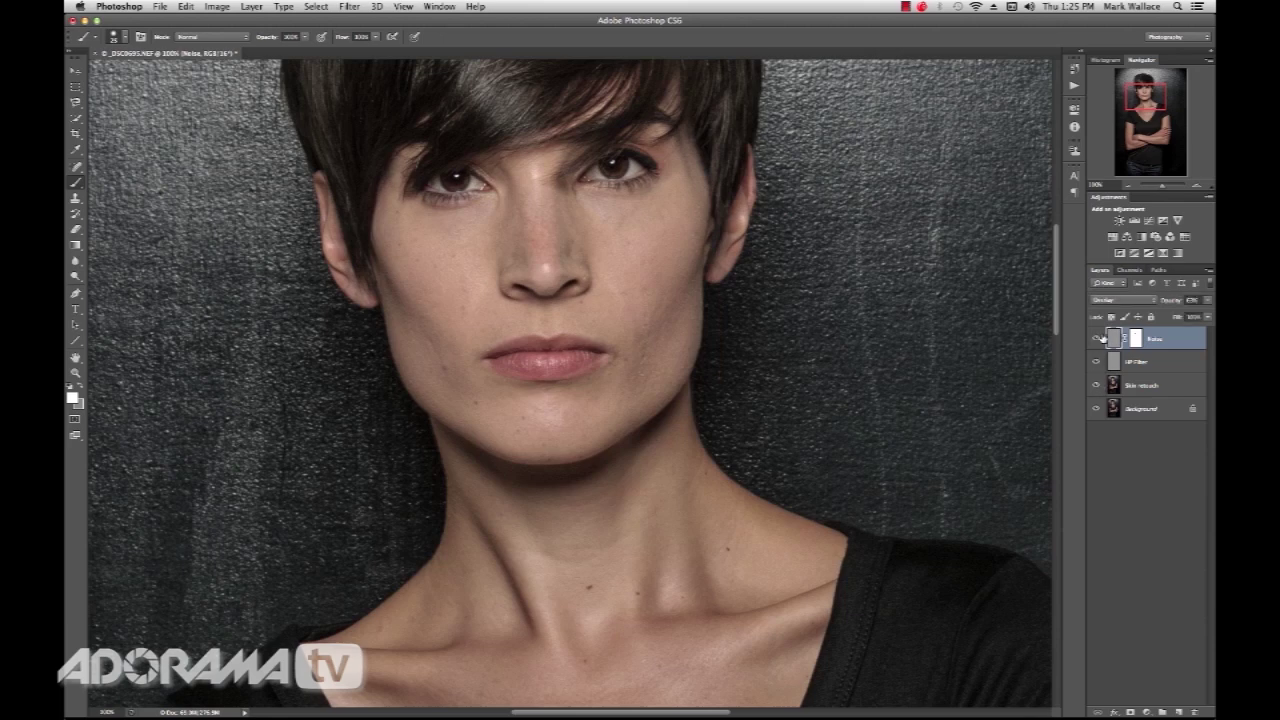